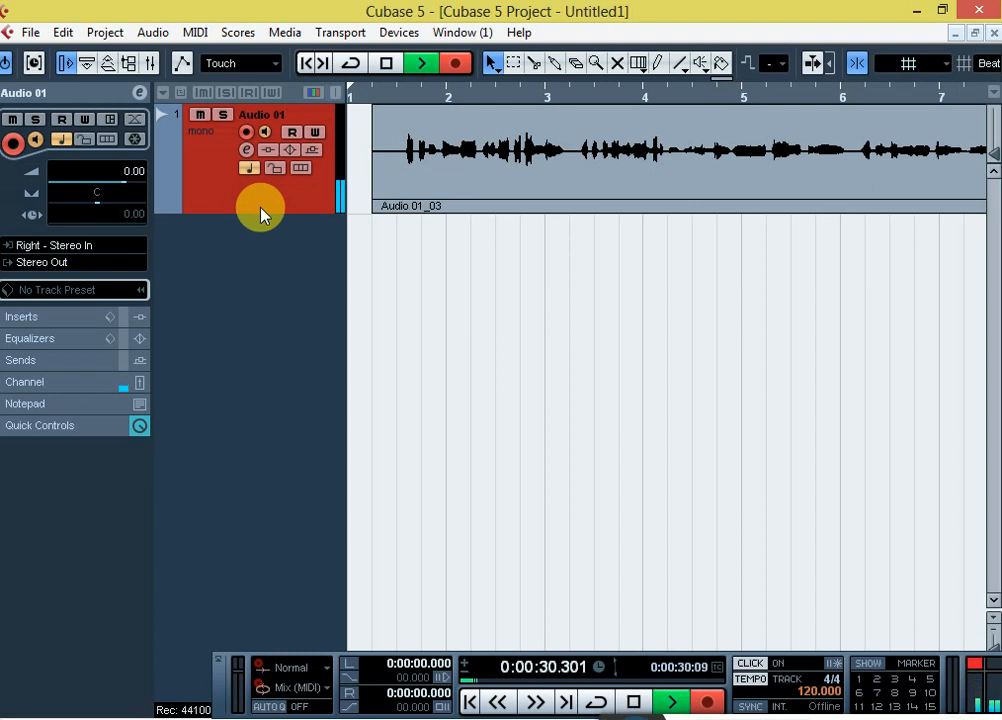
Step: Stop the running playback and briefly audition the end of the Audio 01 clip from just past bar 14
key(g)
key(g)
key(g)
key(g)
key(g)
key(space)
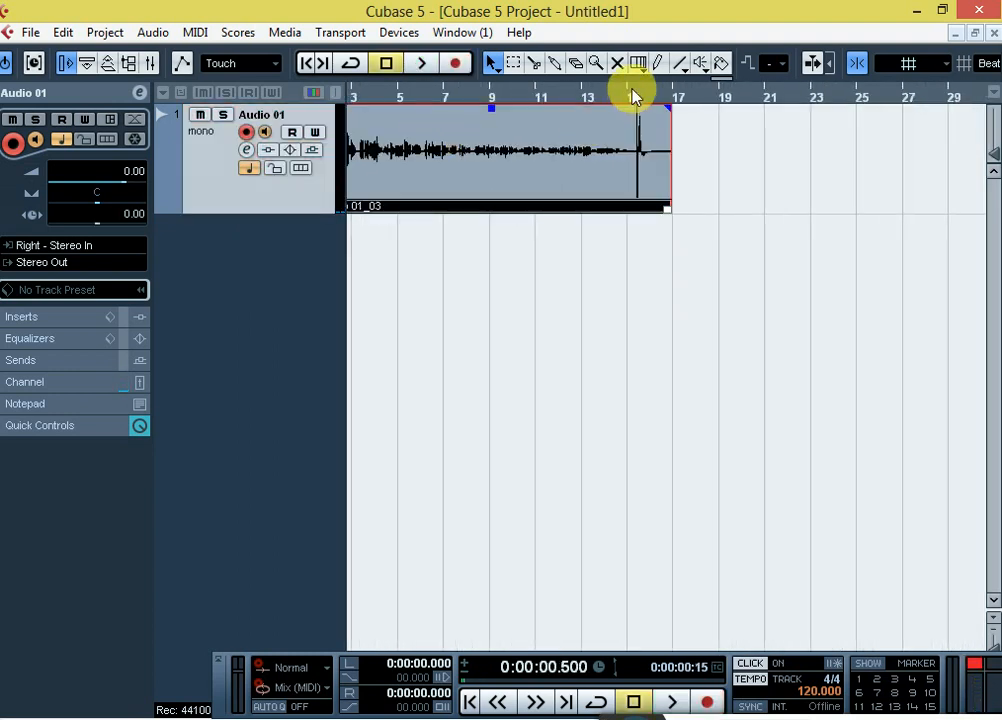
click(612, 98)
key(space)
key(space)
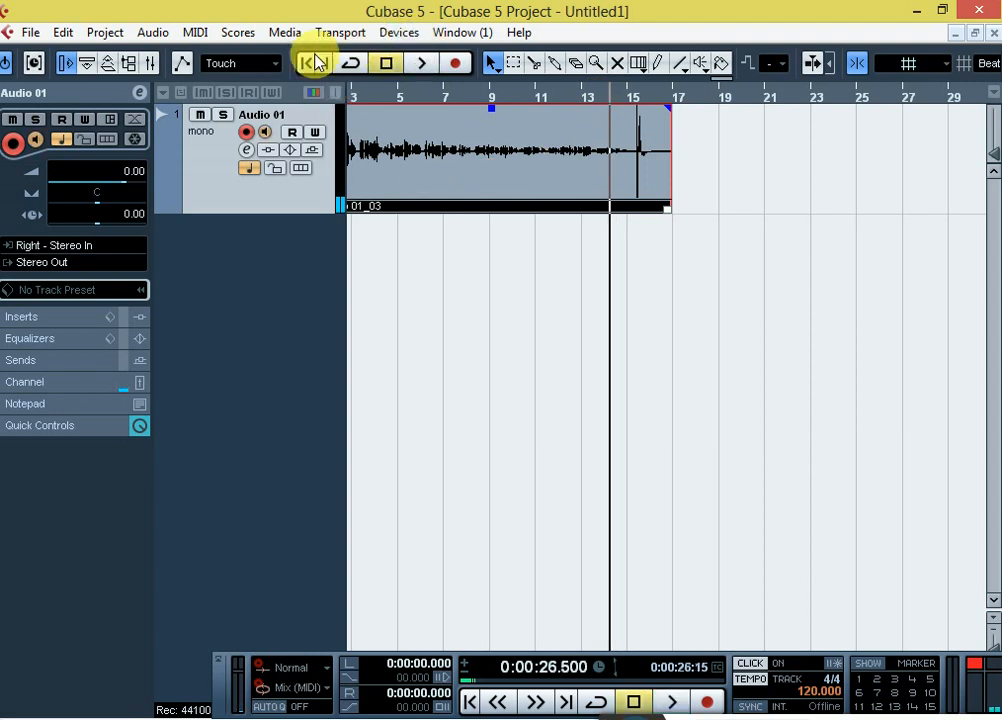
Step: Cut off and delete the noise spike after bar 15 of the Audio 01 clip and move the remaining clip to start at about bar 10
click(534, 63)
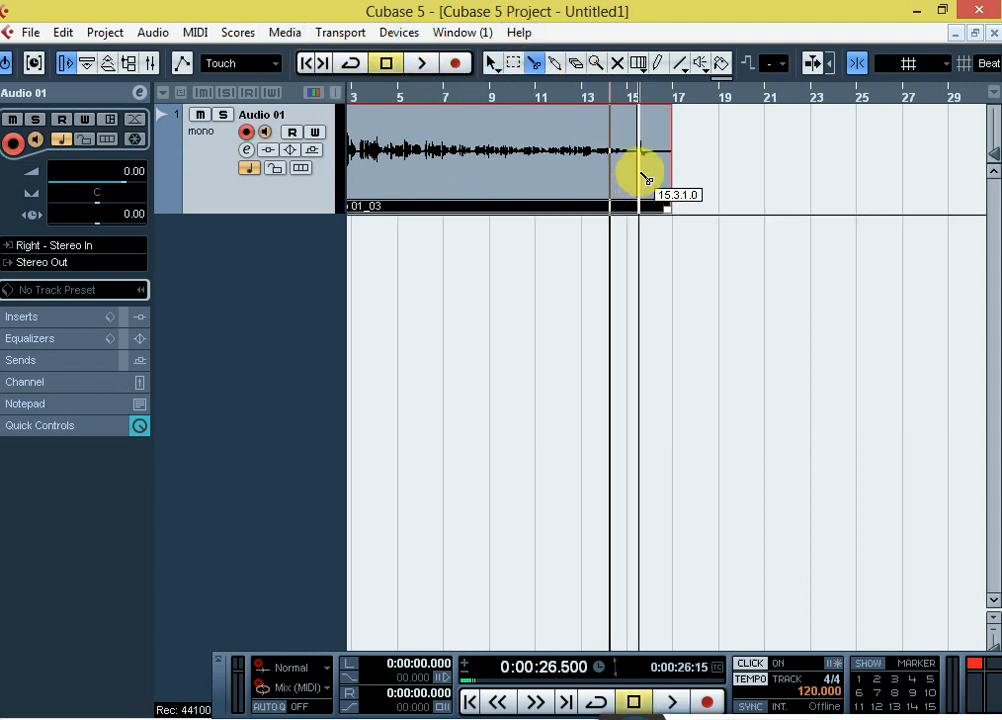
click(634, 158)
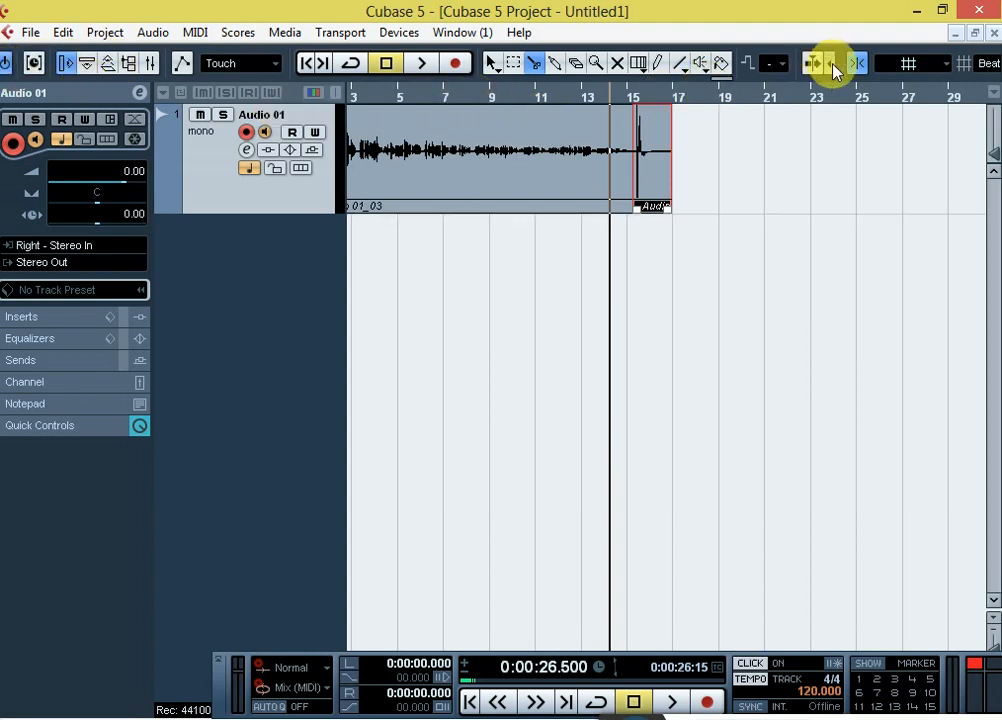
click(489, 64)
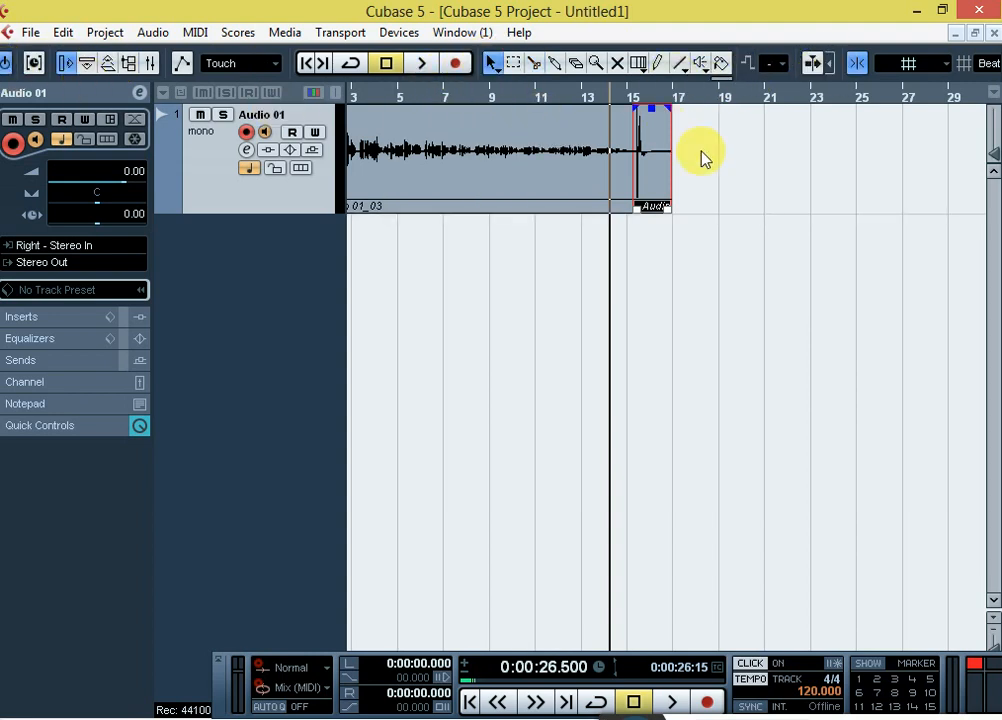
key(Delete)
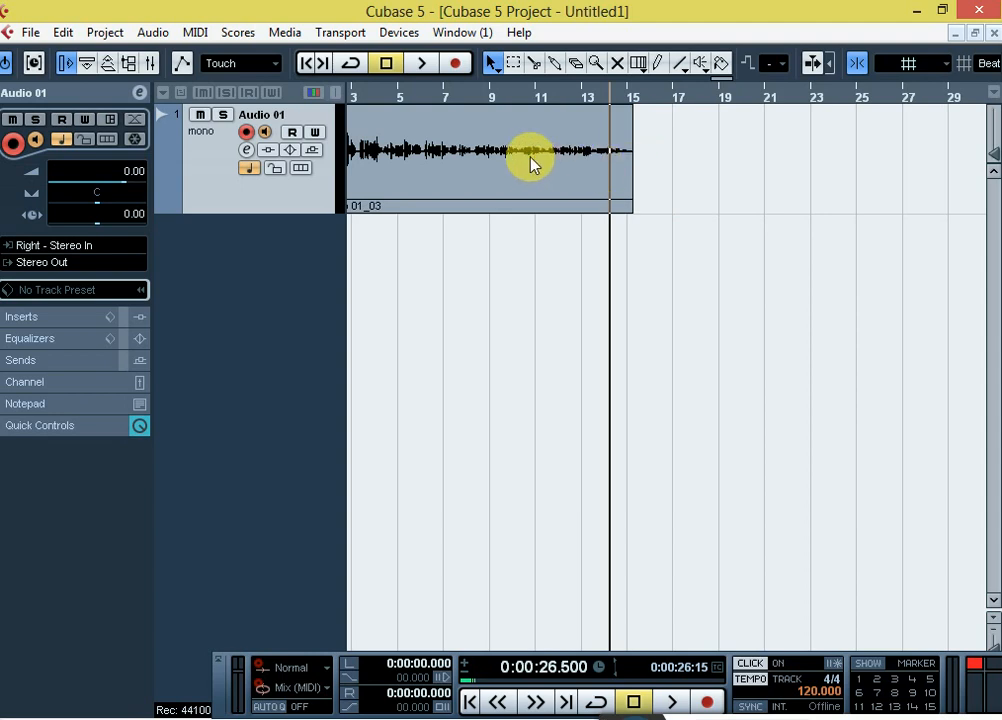
drag(532, 163, 695, 190)
Step: With snap turned off, split the Audio 01 clip at about 10.2.4.26 and delete the silent piece before the vocal
click(534, 64)
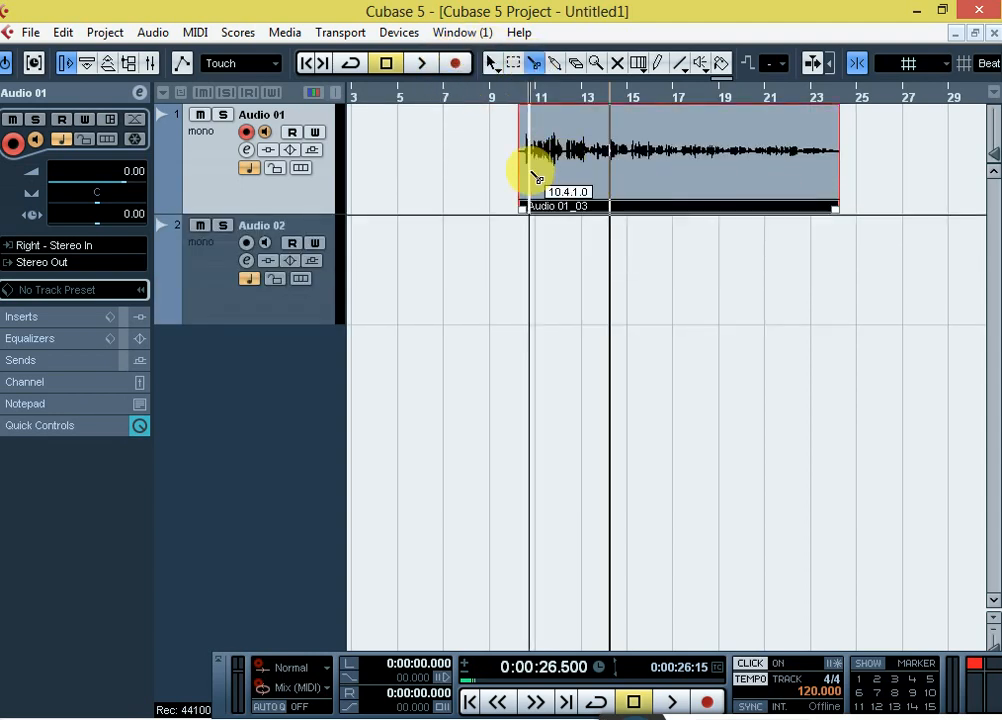
click(854, 64)
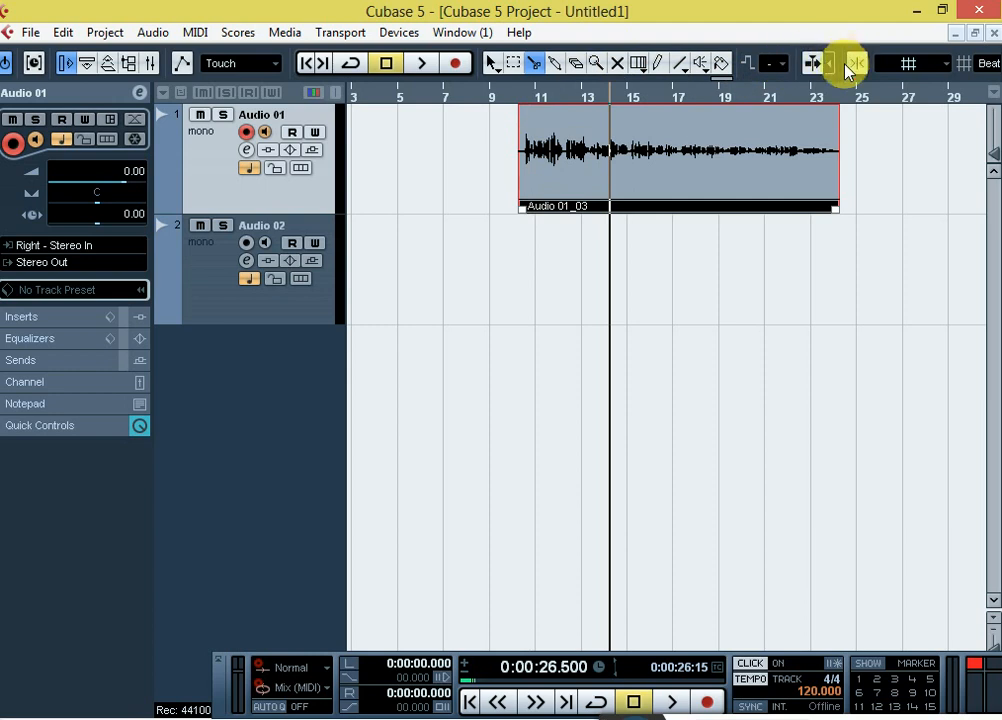
key(h)
key(h)
key(h)
key(h)
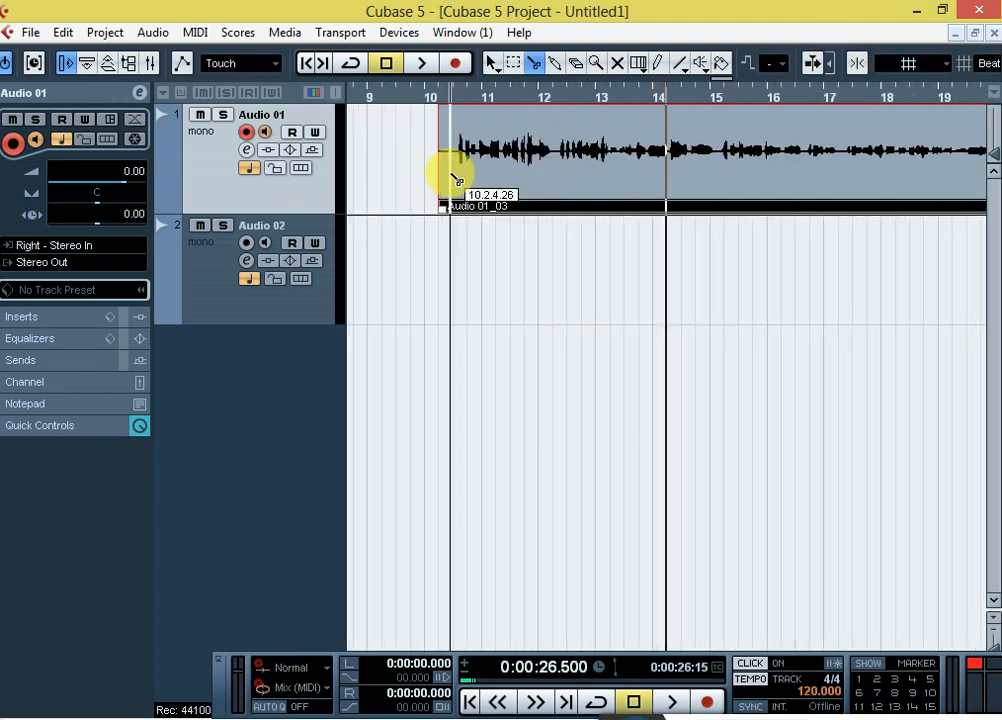
click(450, 173)
click(487, 62)
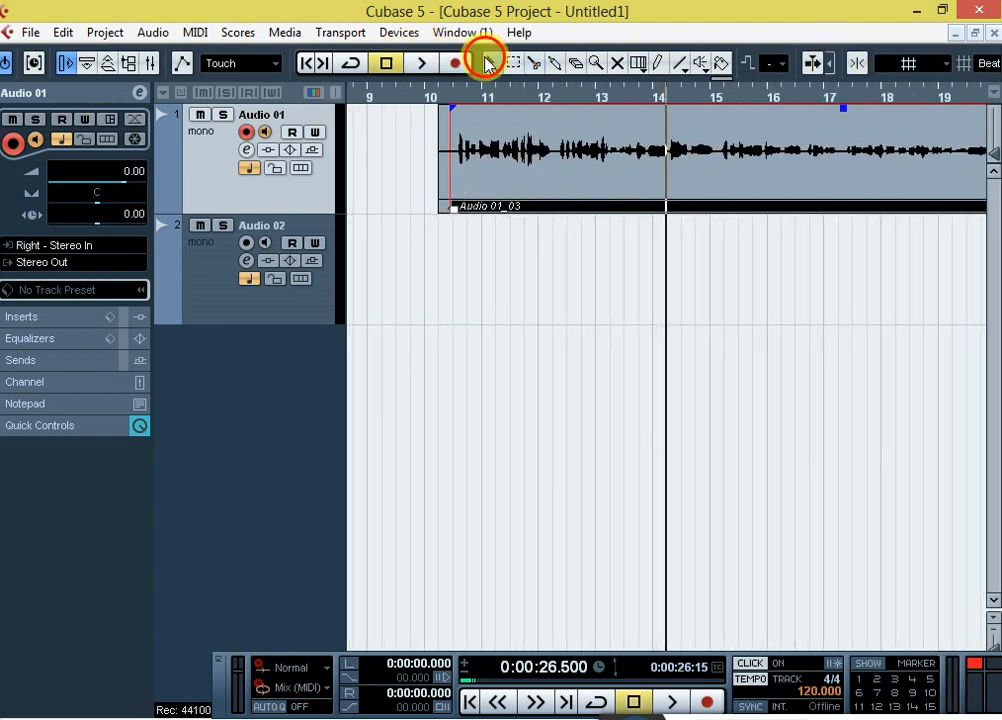
click(441, 168)
key(Delete)
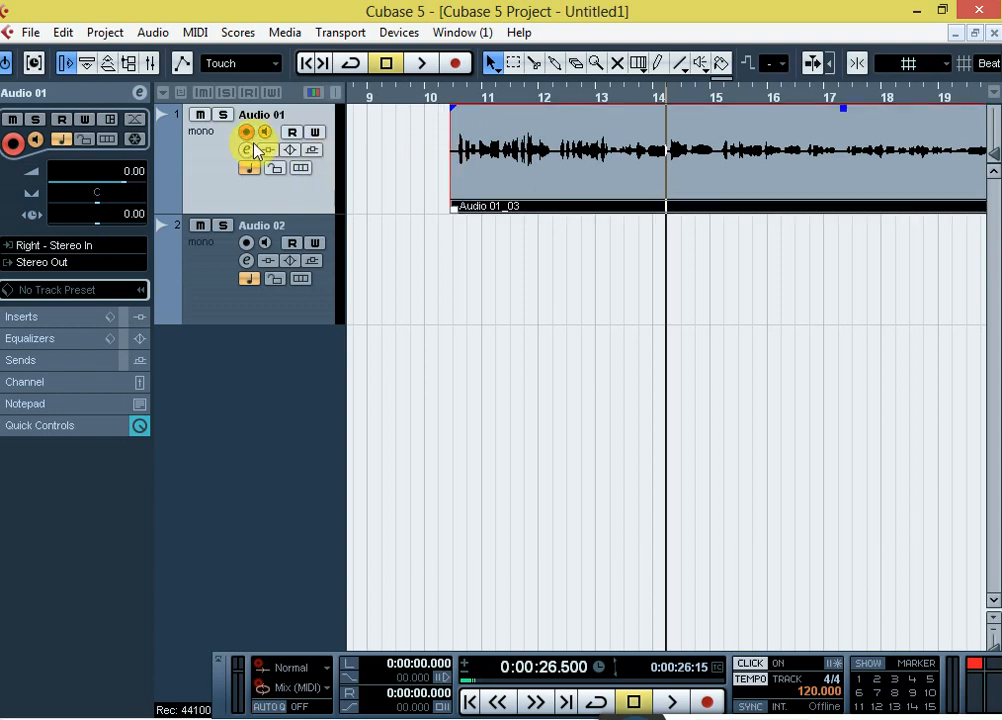
Step: Disable recording on Audio 01 and load Magneto from the additional Nuendo dynamics plug-ins into its first insert slot
click(246, 132)
click(247, 150)
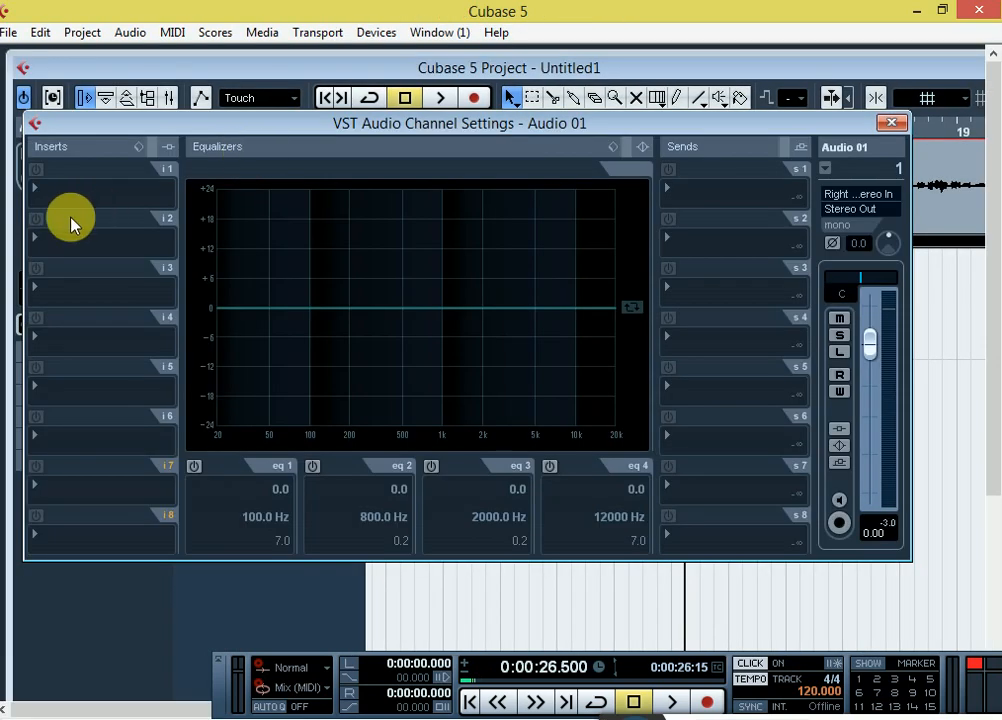
click(74, 197)
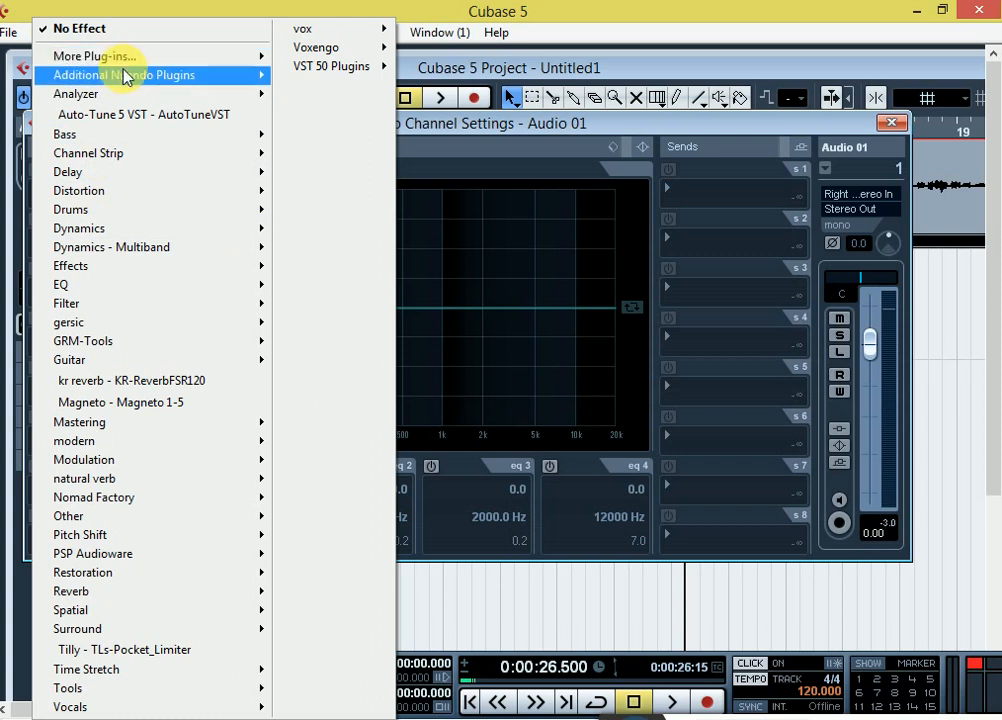
mouse_move(124, 75)
mouse_move(345, 121)
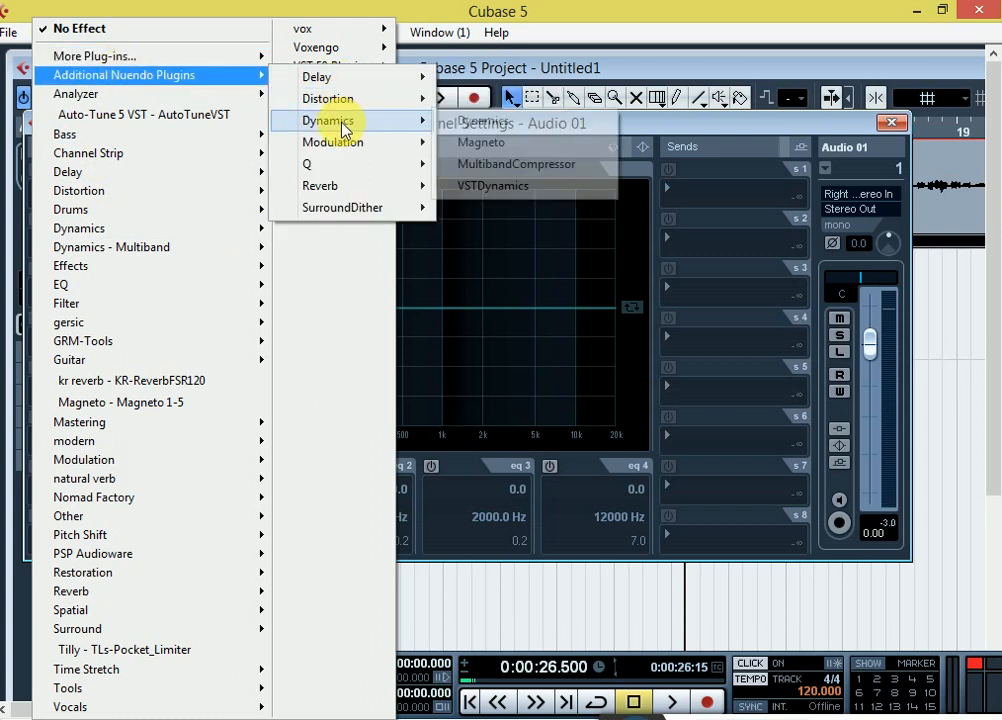
click(499, 143)
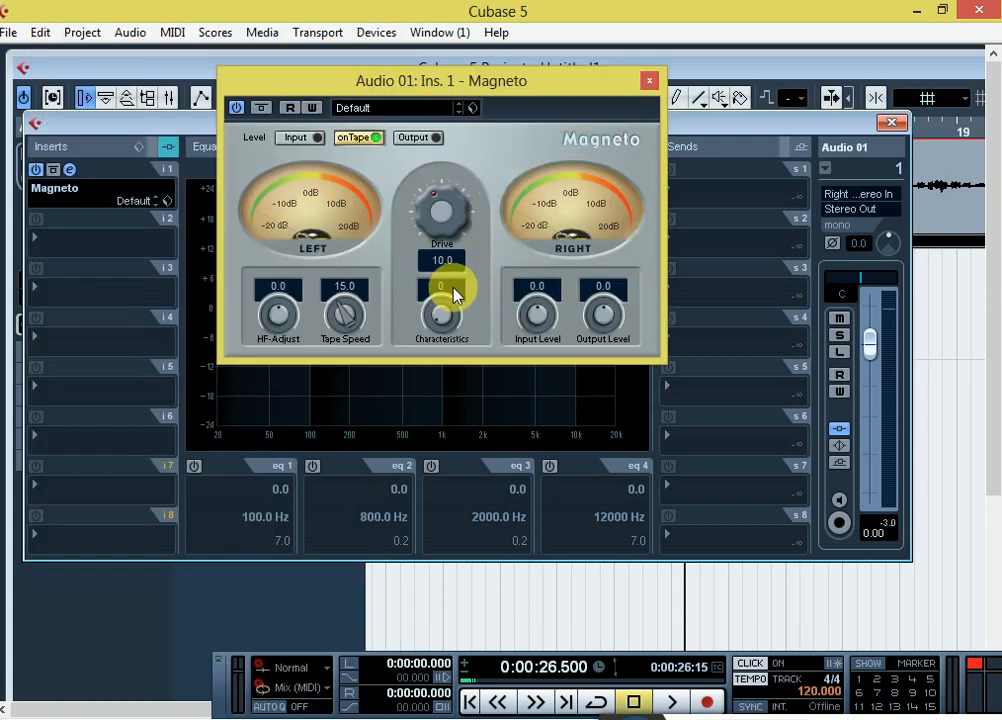
Step: Set Magneto's input level to 4, output level to 5, tape speed to 30 and drive to 12
click(557, 288)
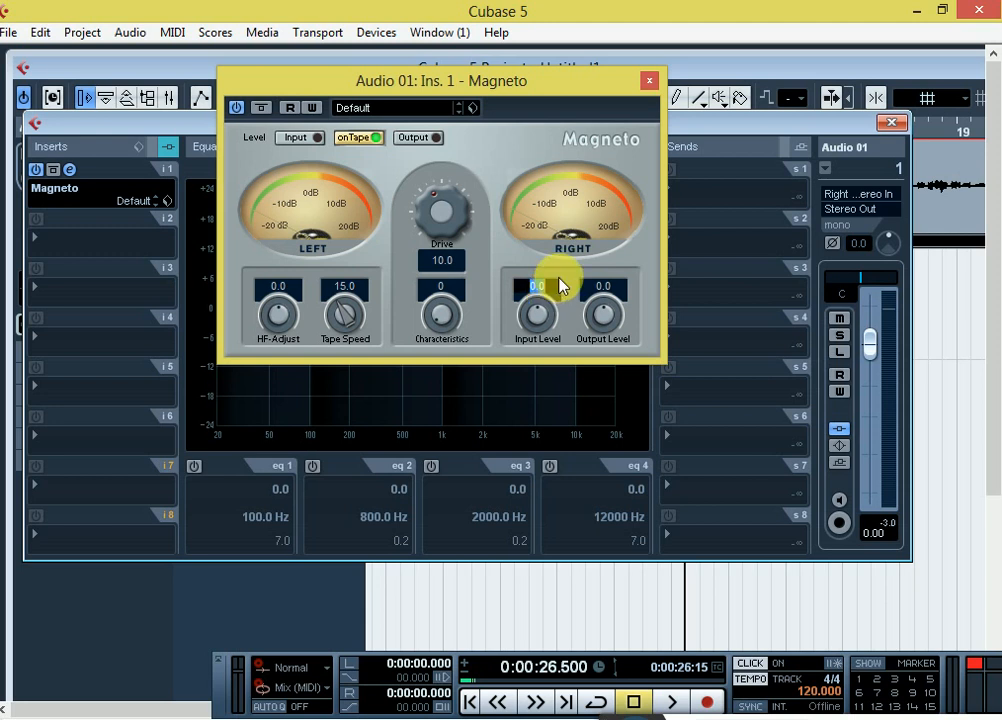
text(4)
key(Return)
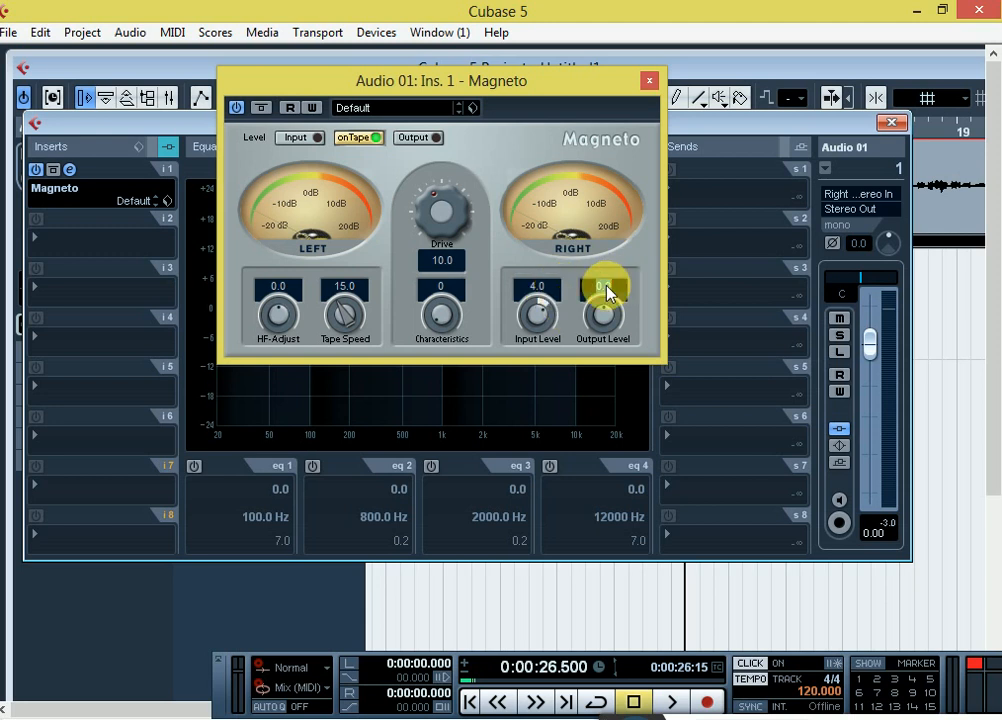
text(5)
key(Return)
click(348, 318)
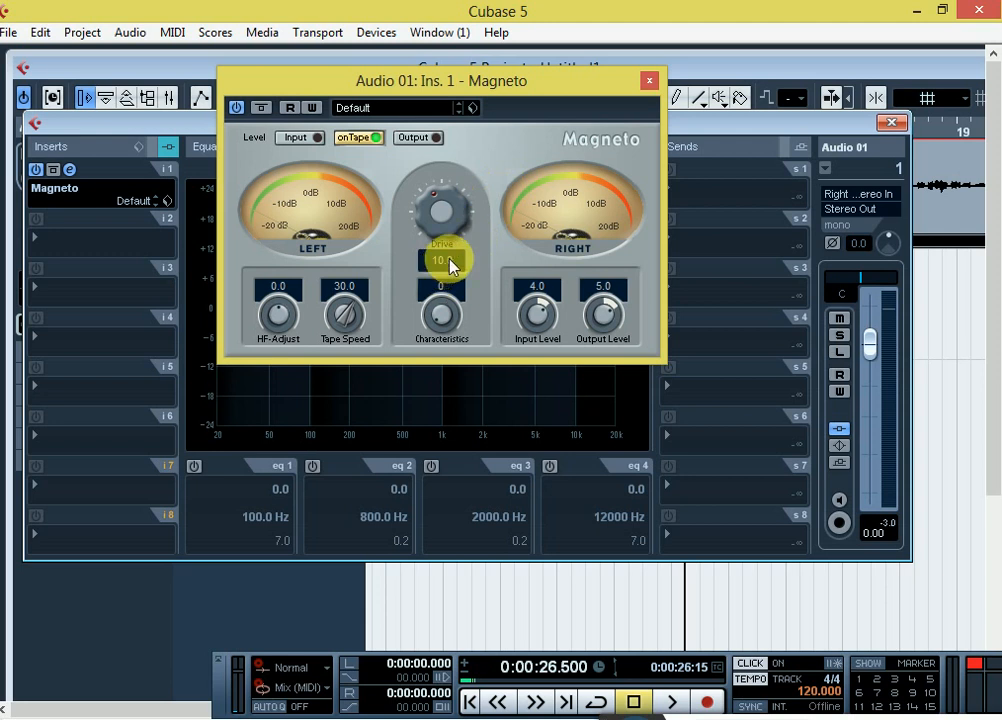
text(12)
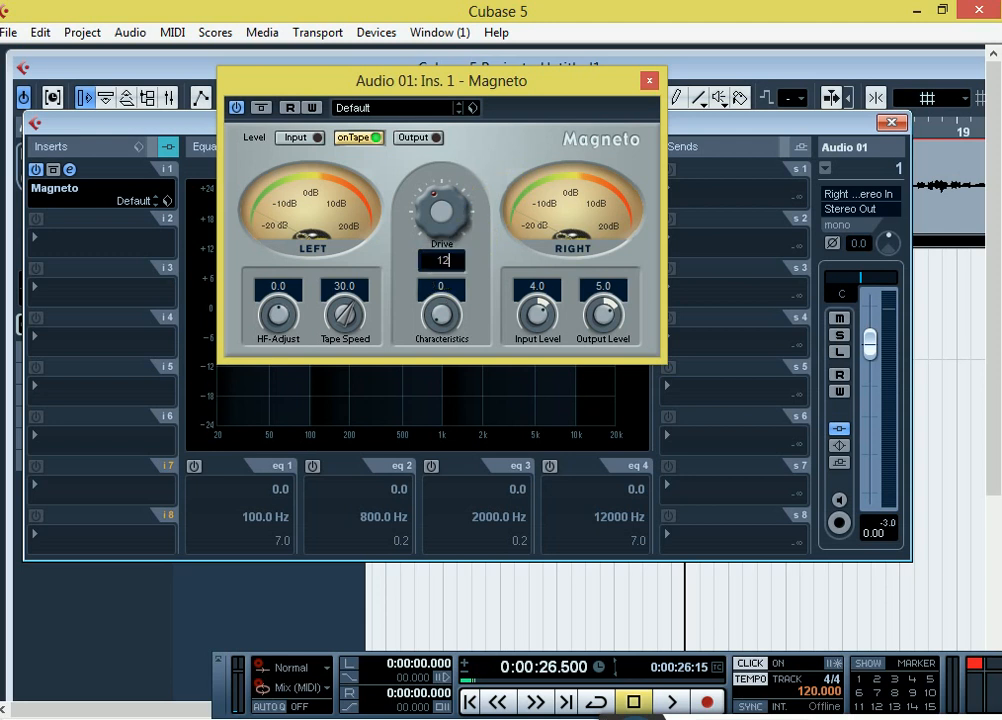
key(Return)
Step: Close the Magneto and channel settings windows, play the Audio 01 clip from its start to hear the effect, and stop playback
key(space)
click(650, 81)
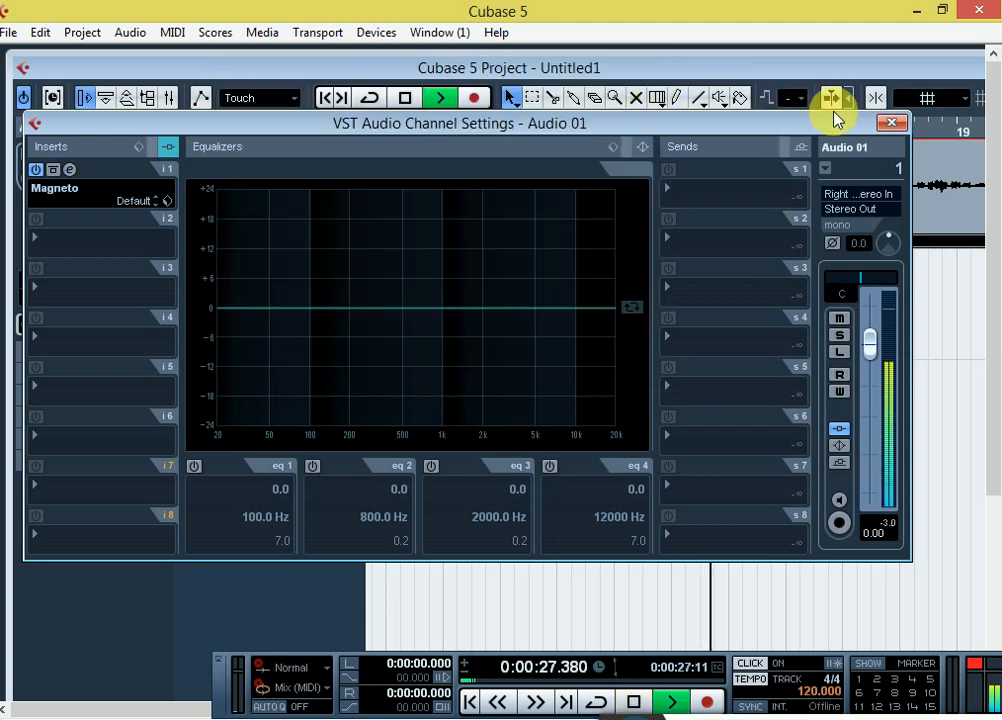
click(894, 123)
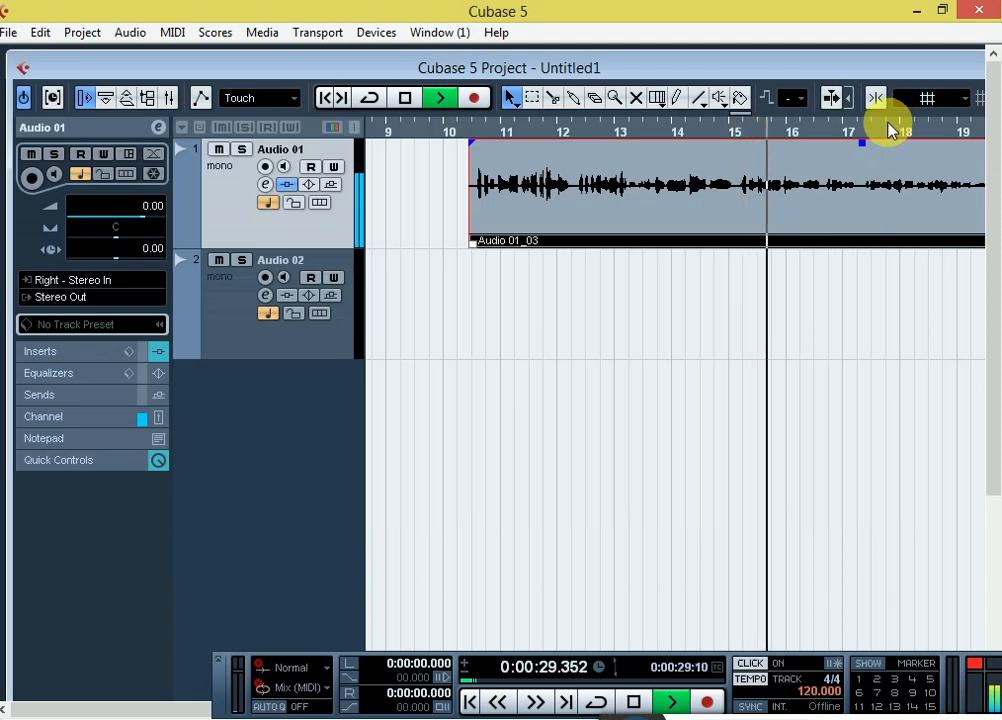
click(476, 136)
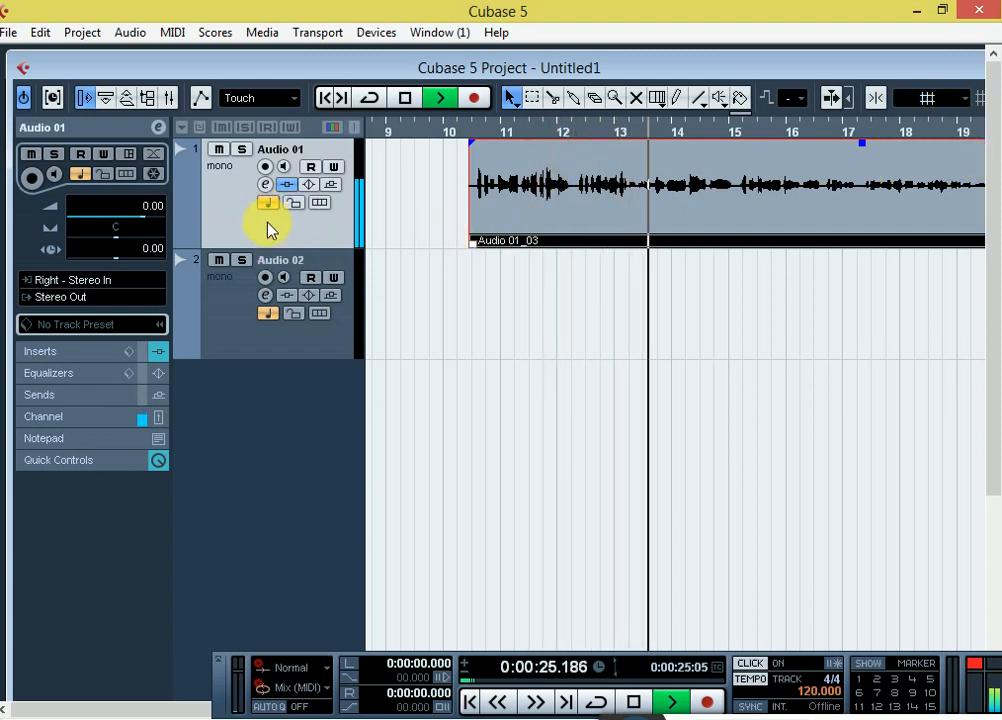
key(g)
key(g)
key(g)
key(g)
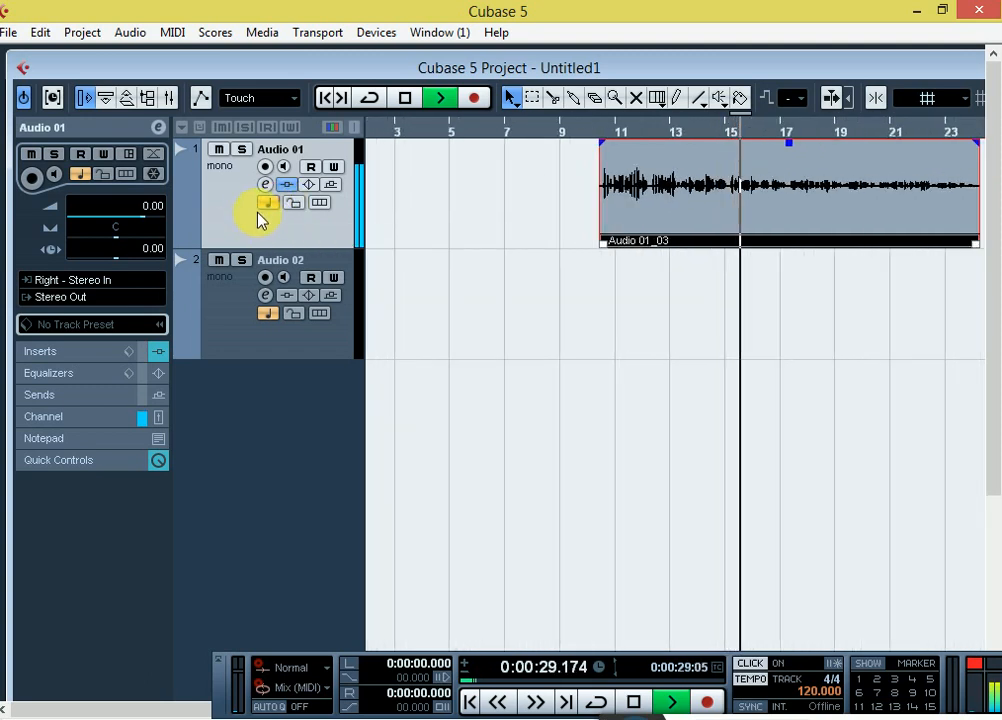
key(space)
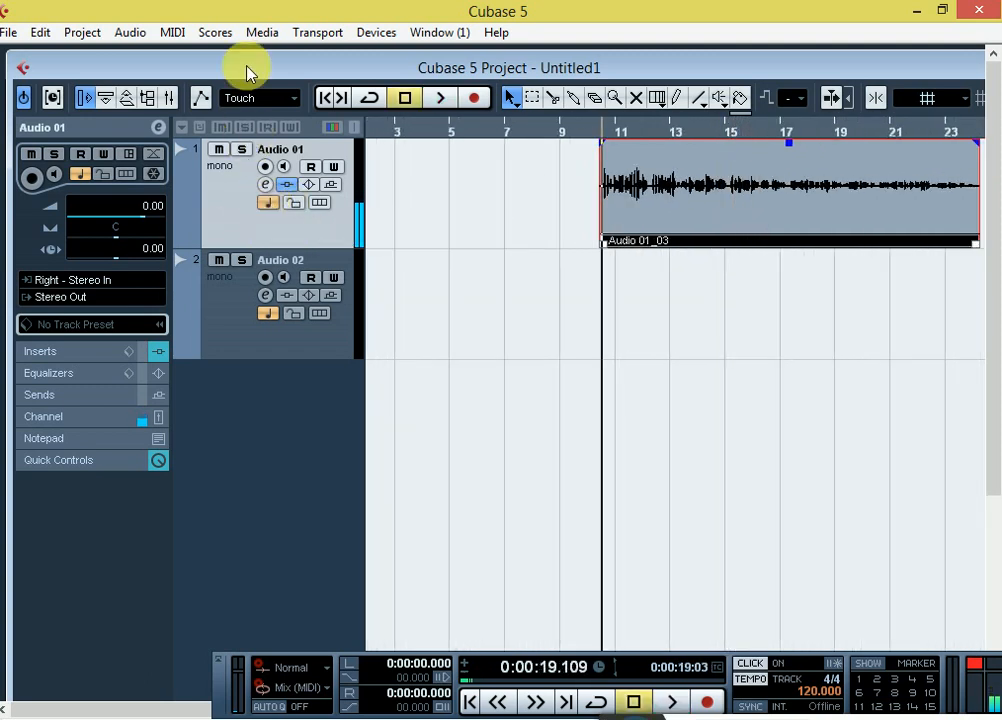
Step: Load Auto-Tune 5 VST into the second insert slot of the Audio 01 channel
click(265, 185)
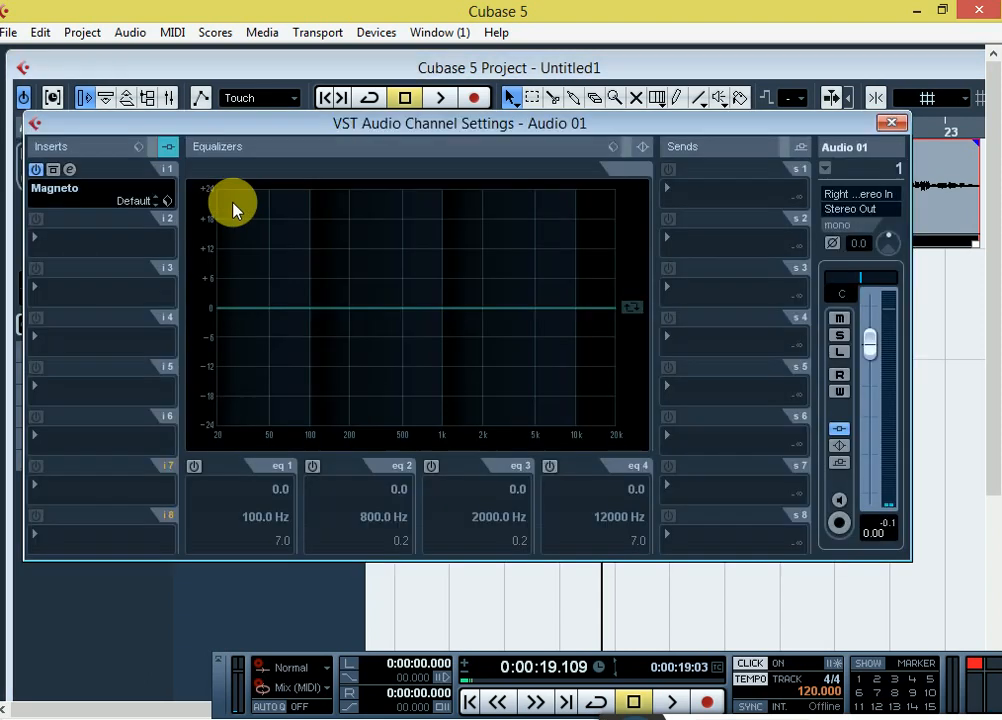
click(73, 240)
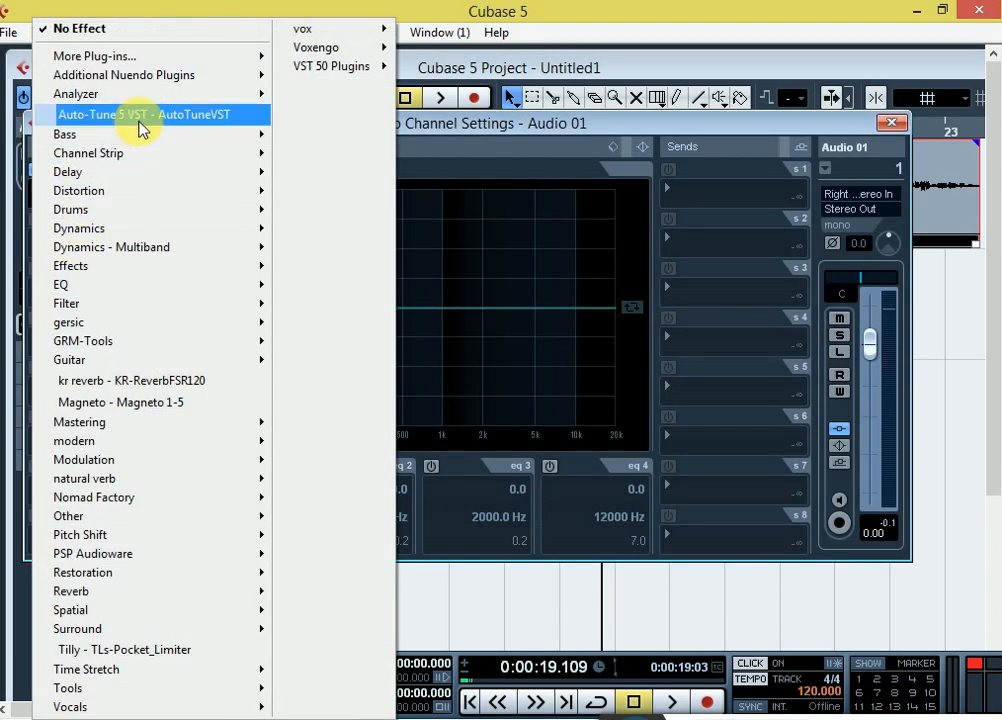
click(140, 122)
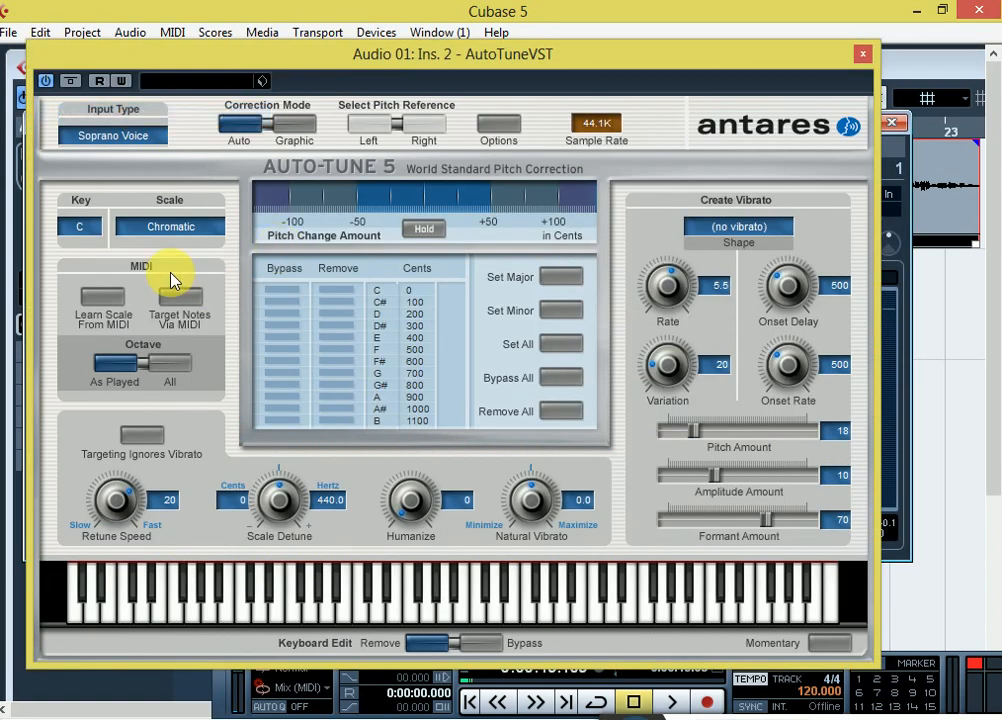
Step: Set Auto-Tune to key B-flat, scale Major, retune speed 0, pitch and amplitude amounts 0, and formant amount 100
click(94, 229)
click(107, 466)
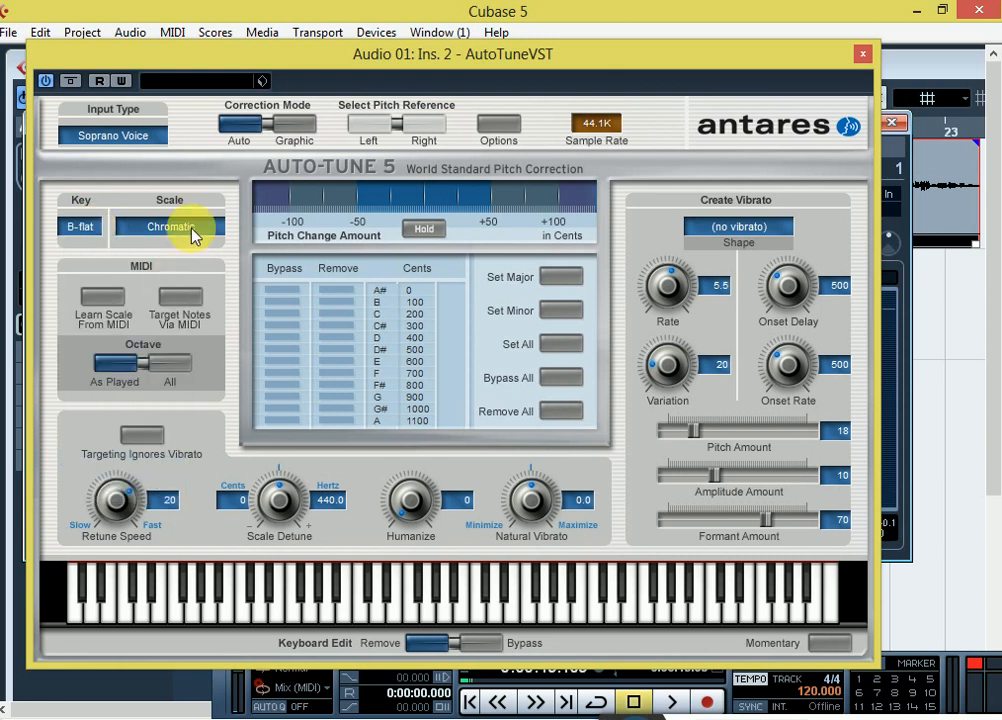
click(195, 228)
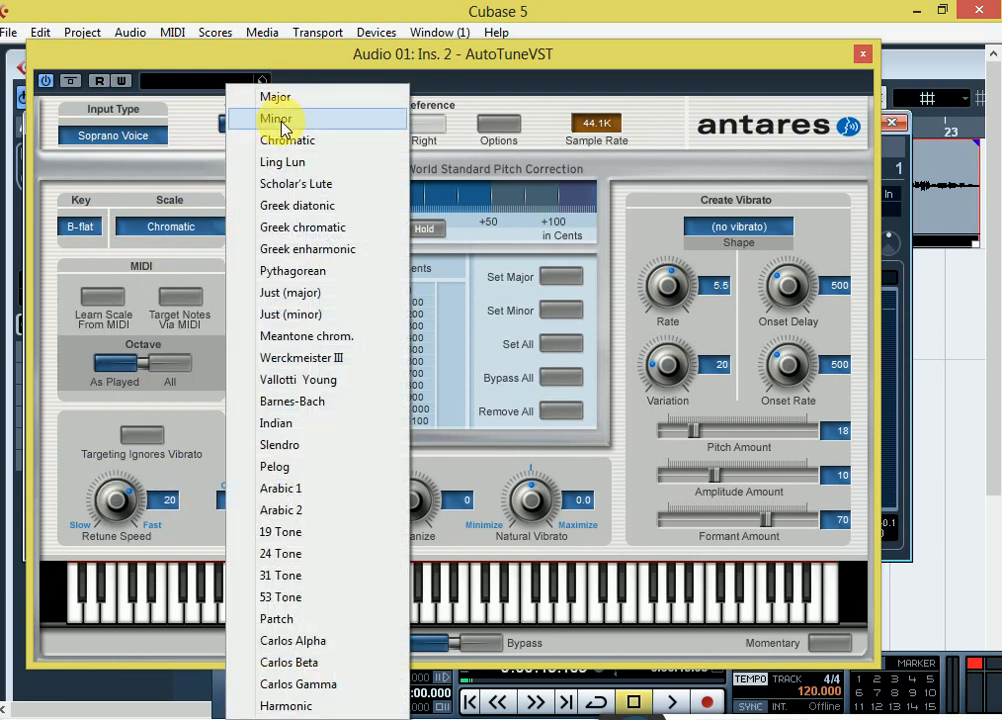
click(296, 98)
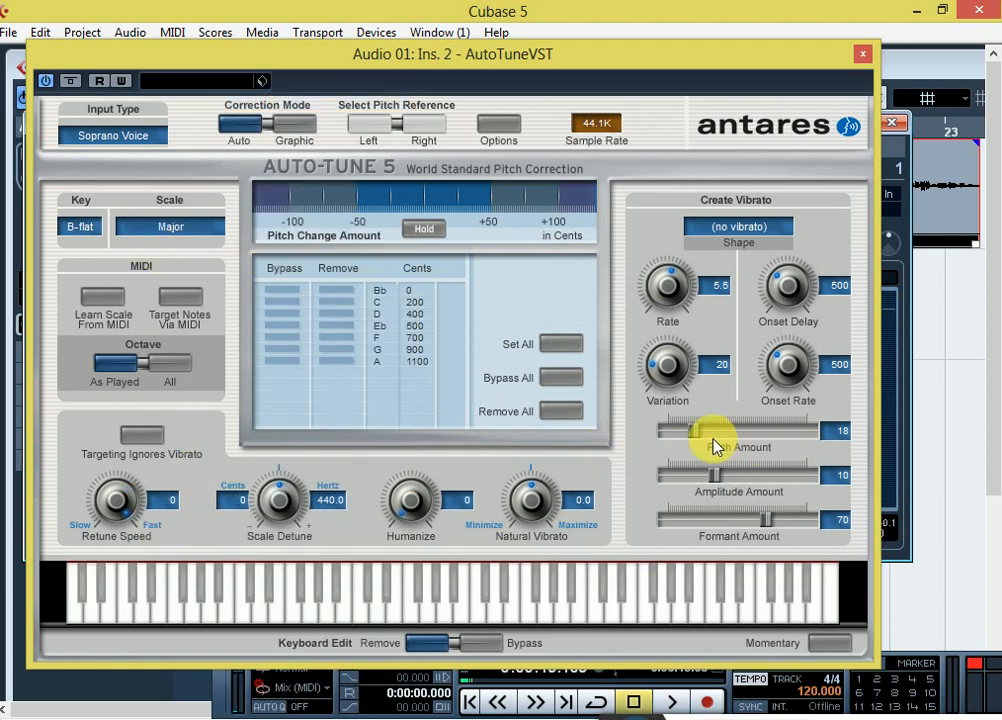
drag(698, 432, 665, 474)
drag(767, 521, 942, 447)
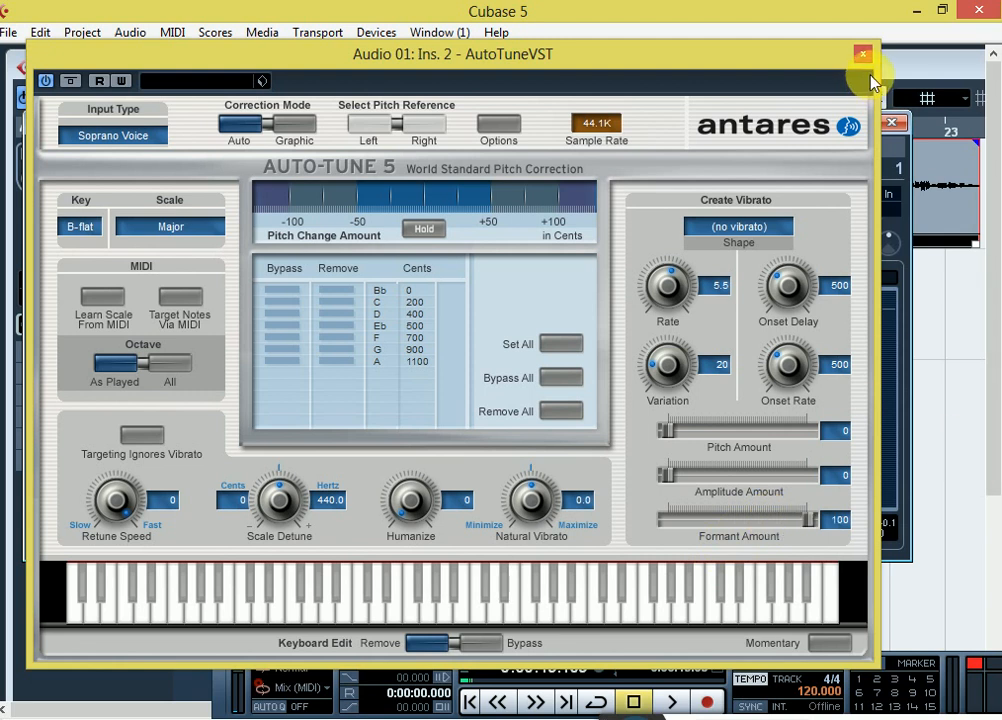
Step: Play the Audio 01 clip to hear the pitch correction, close the Auto-Tune window, and stop playback
key(space)
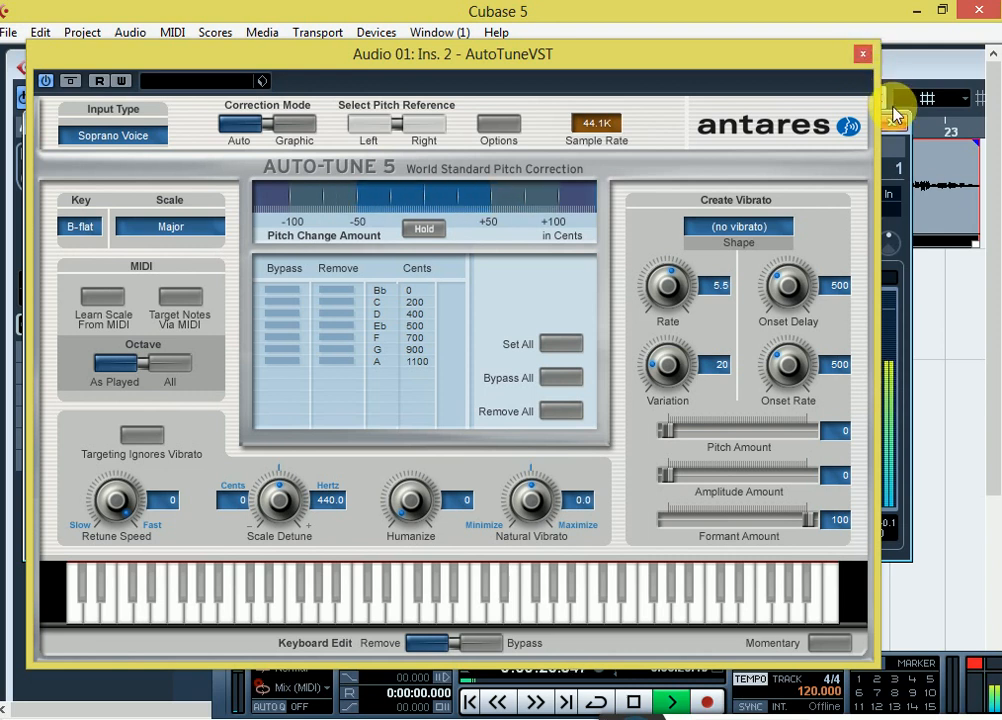
drag(669, 62, 707, 132)
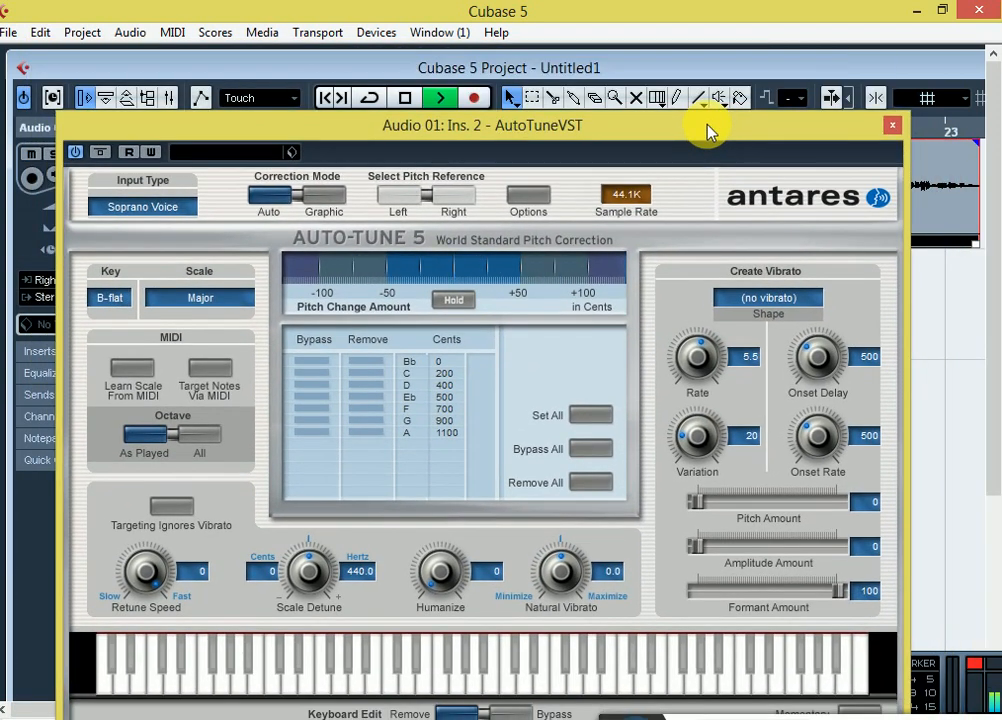
drag(758, 132, 790, 112)
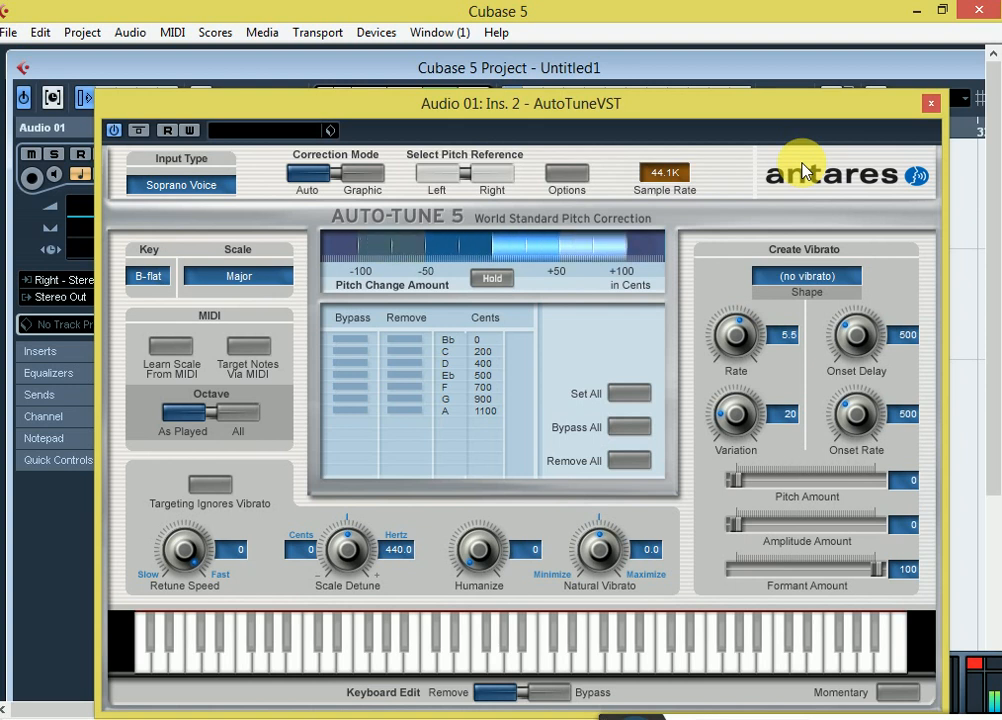
click(928, 106)
key(space)
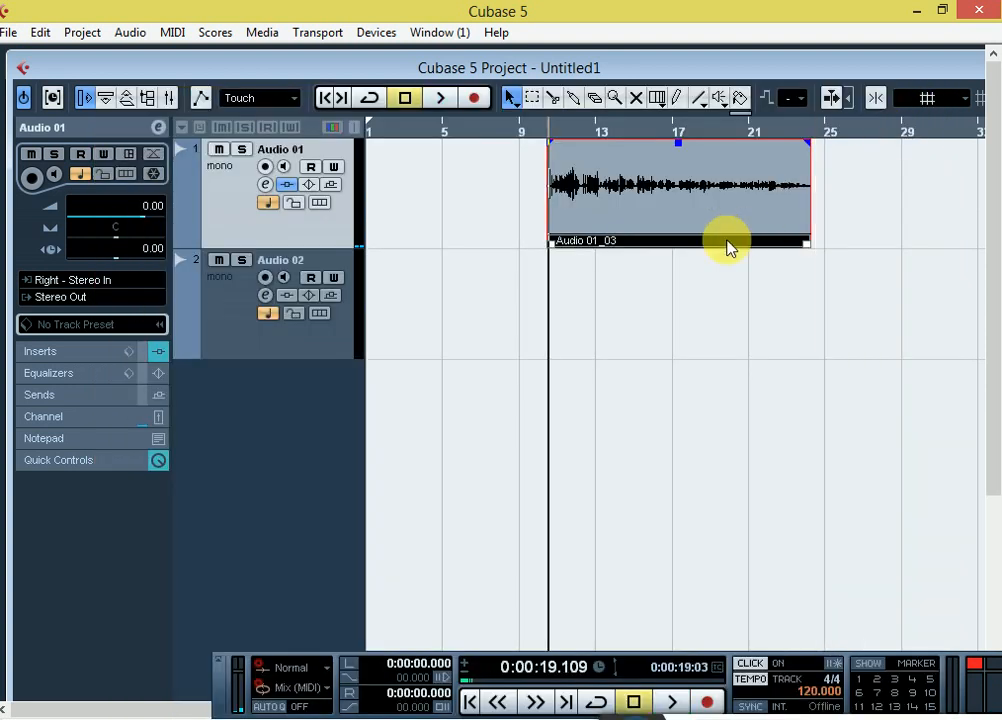
Step: Add an FX channel track with StereoDelay as its effect
click(266, 187)
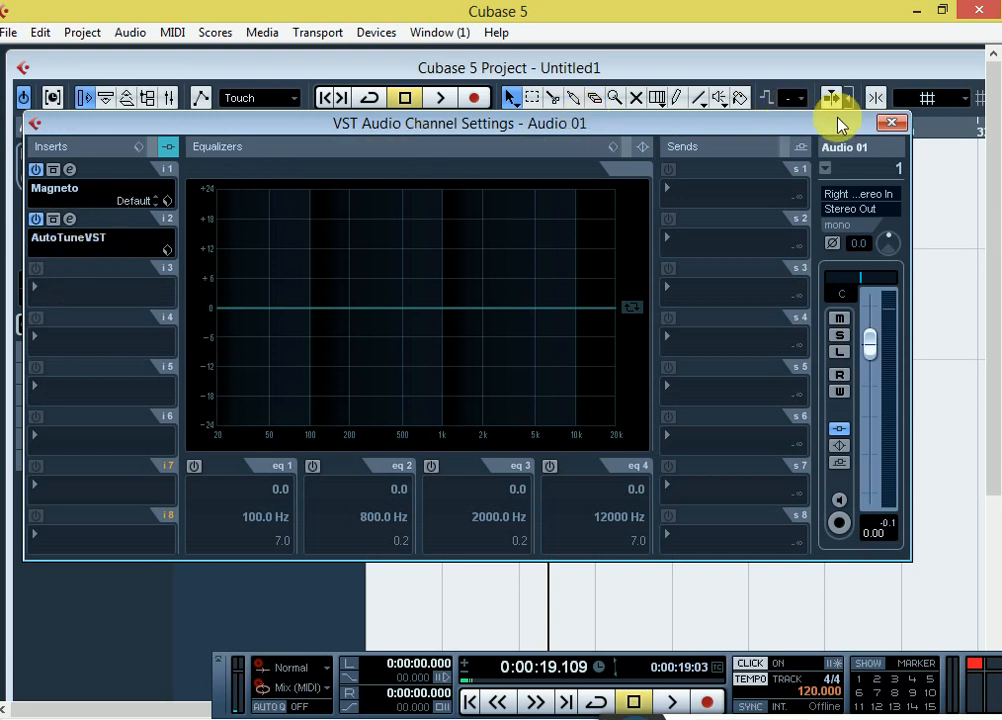
click(891, 123)
right_click(264, 426)
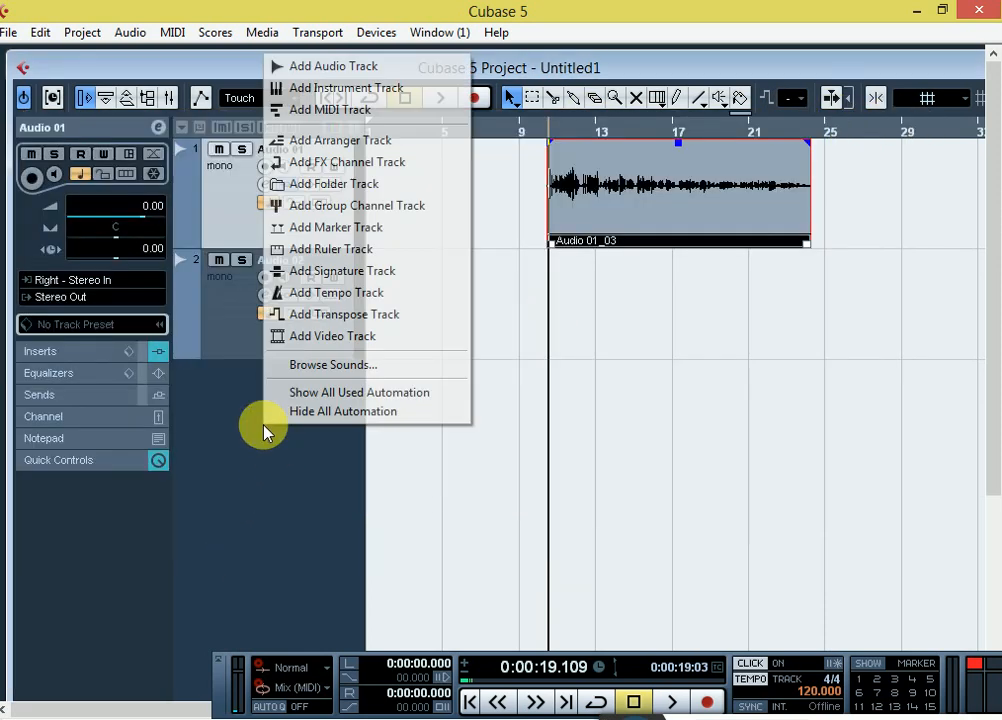
click(341, 172)
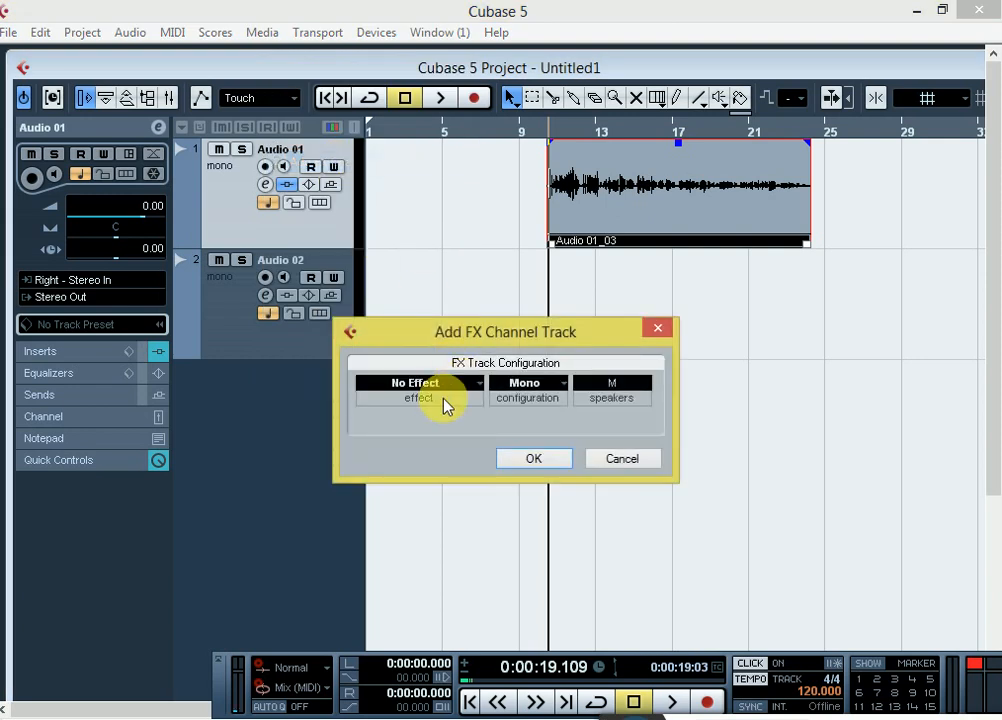
click(420, 380)
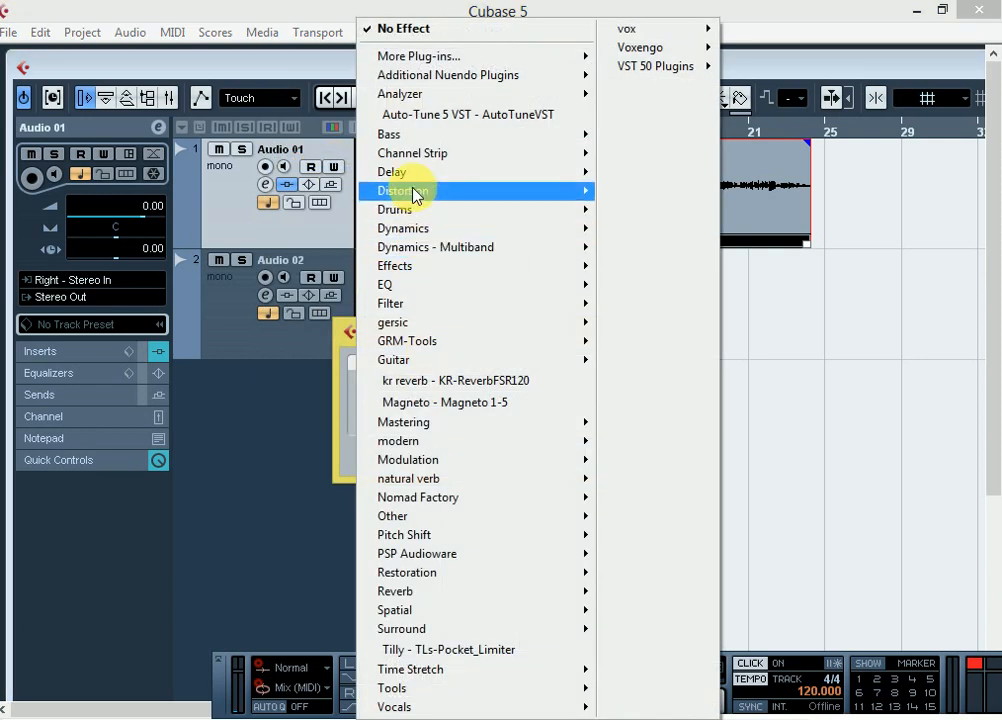
mouse_move(414, 171)
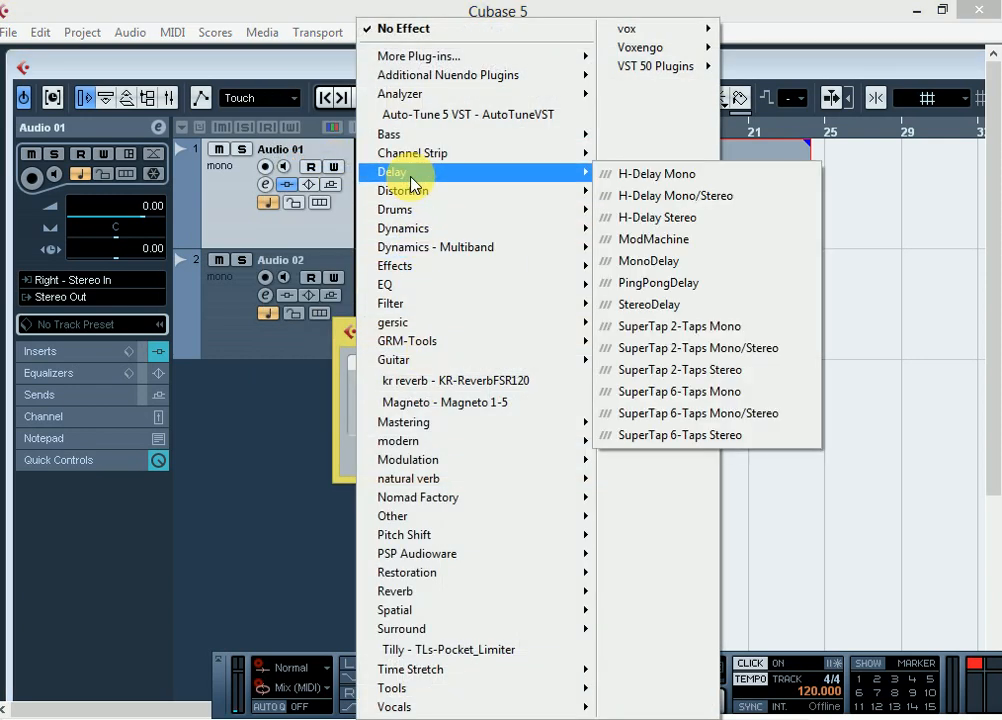
click(660, 305)
click(543, 469)
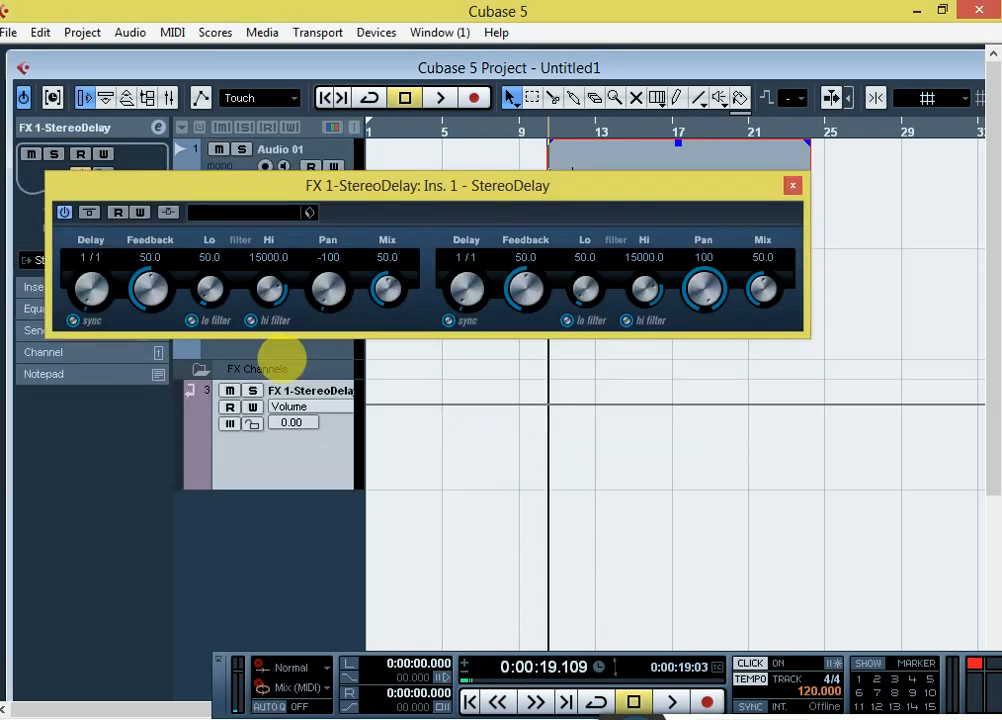
Step: Set StereoDelay's first delay to 1/16 with feedback 35 and its second delay to 1/8 with feedback 25
click(88, 259)
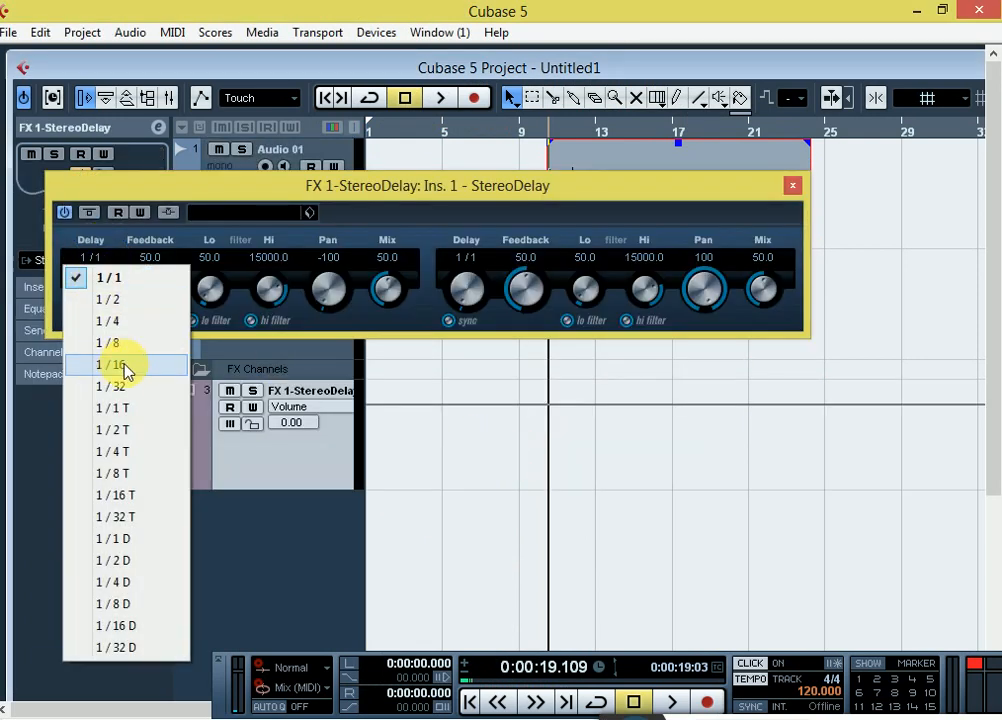
click(127, 372)
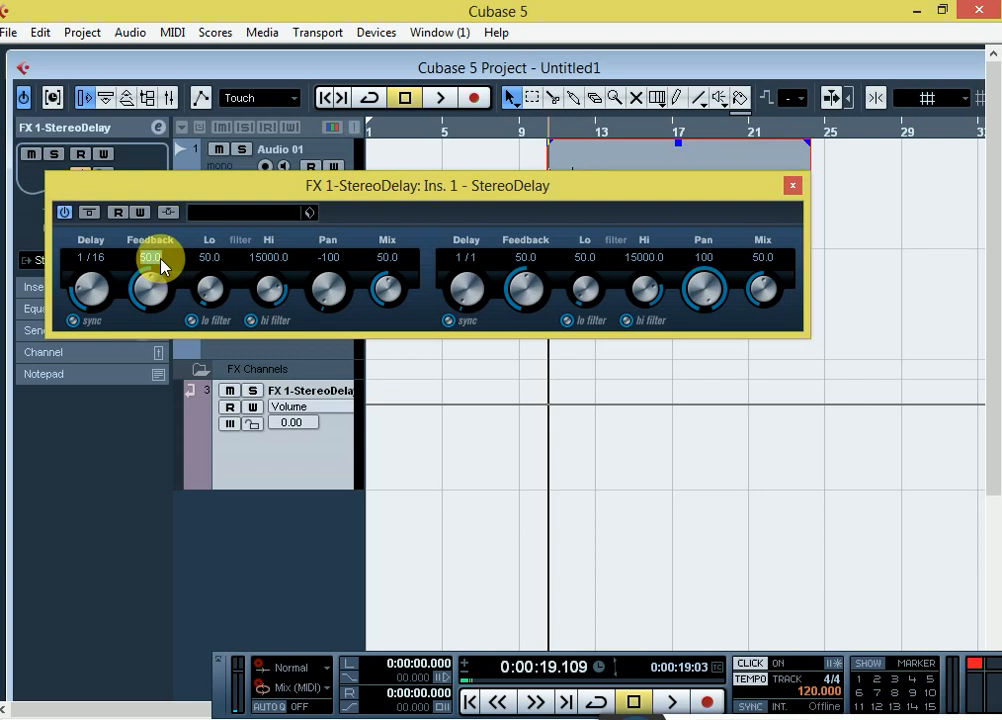
text(35)
key(Return)
click(466, 260)
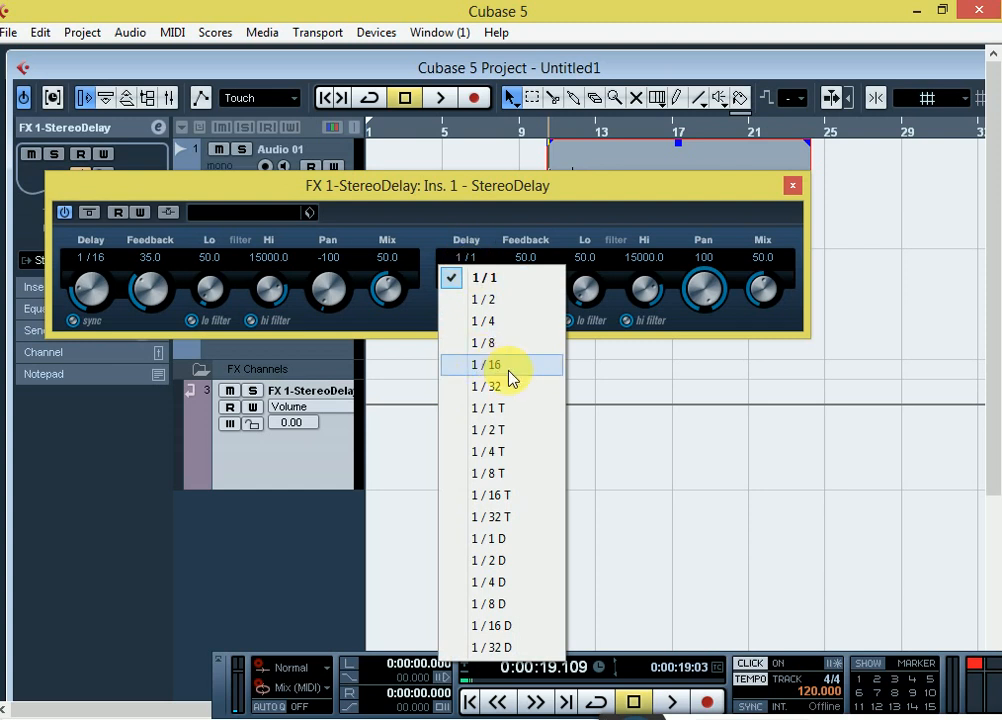
click(499, 346)
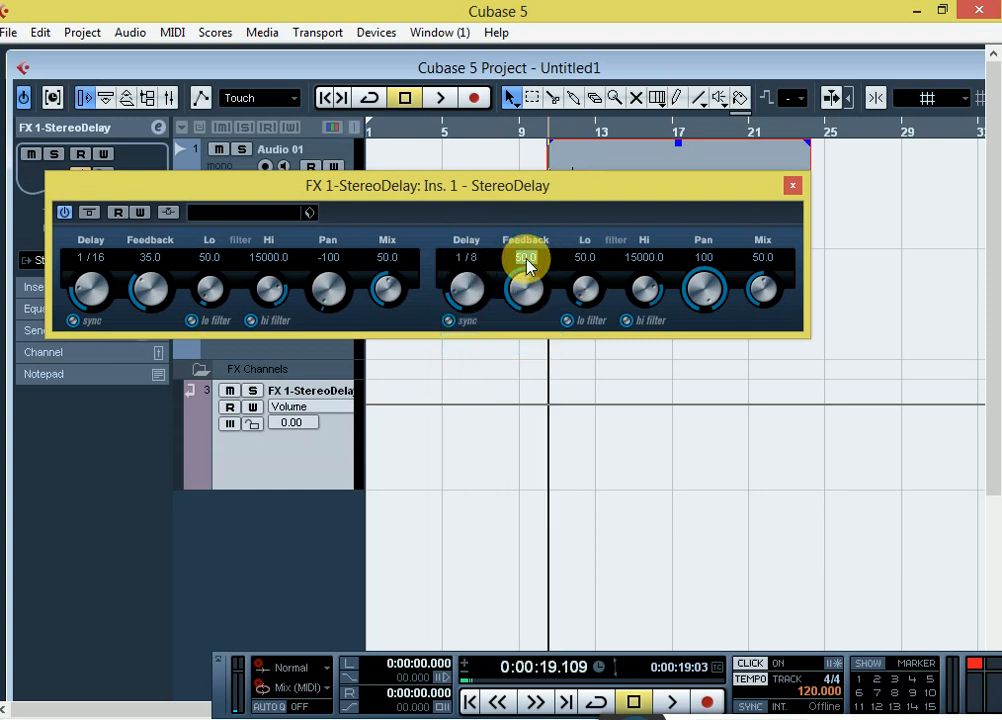
text(25)
key(Return)
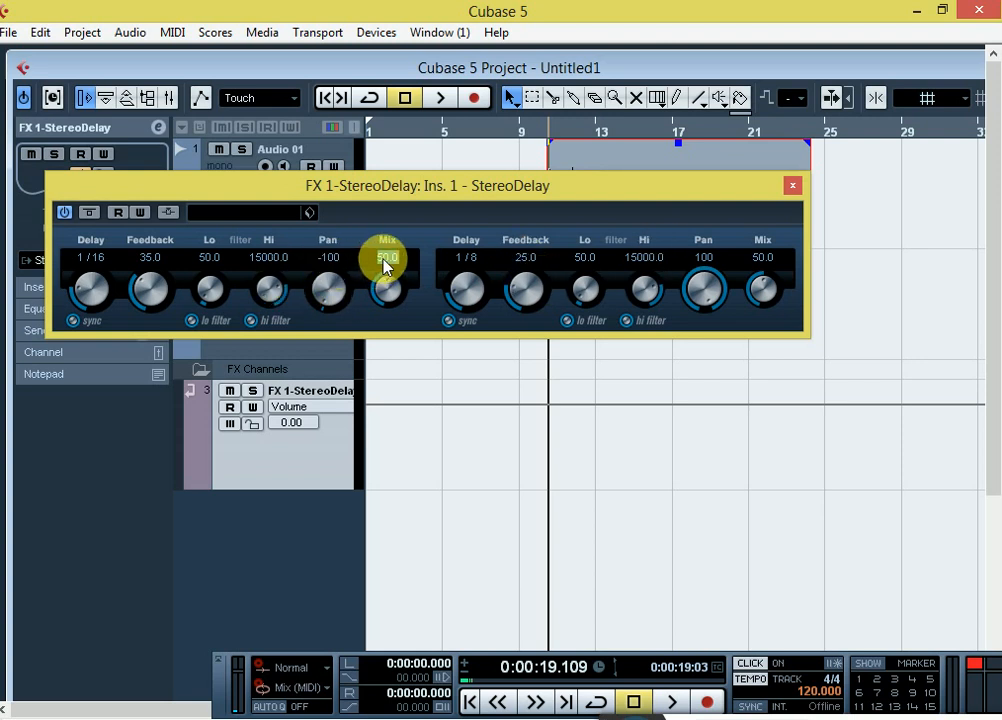
Step: Set StereoDelay's first mix to 25 and second mix to 35, and close the plug-in window
text(2)
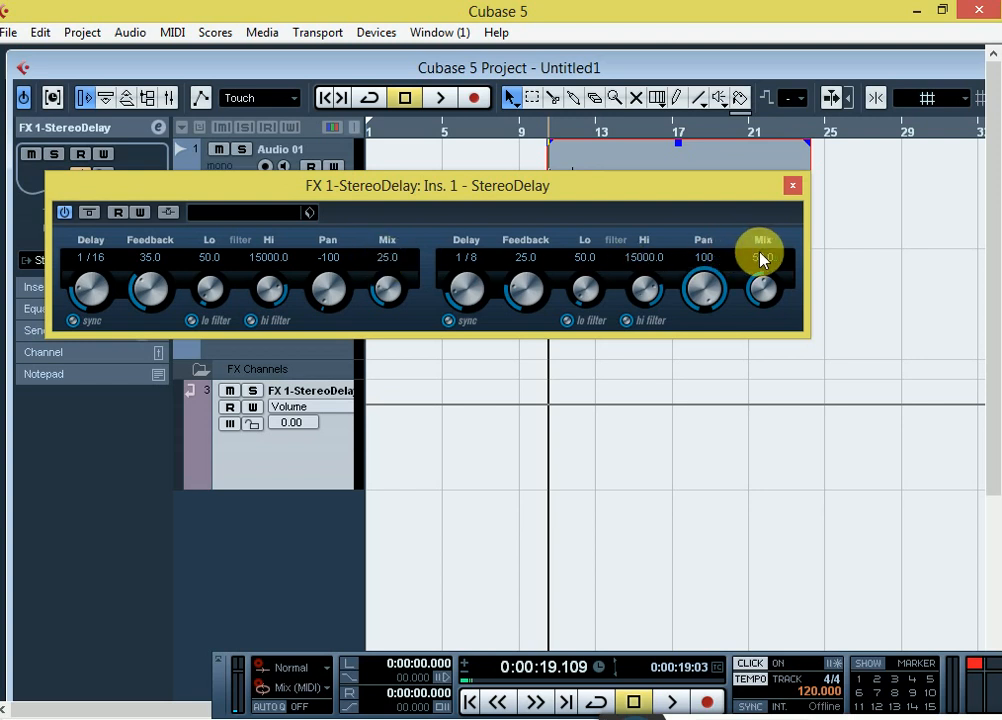
text(35)
click(762, 257)
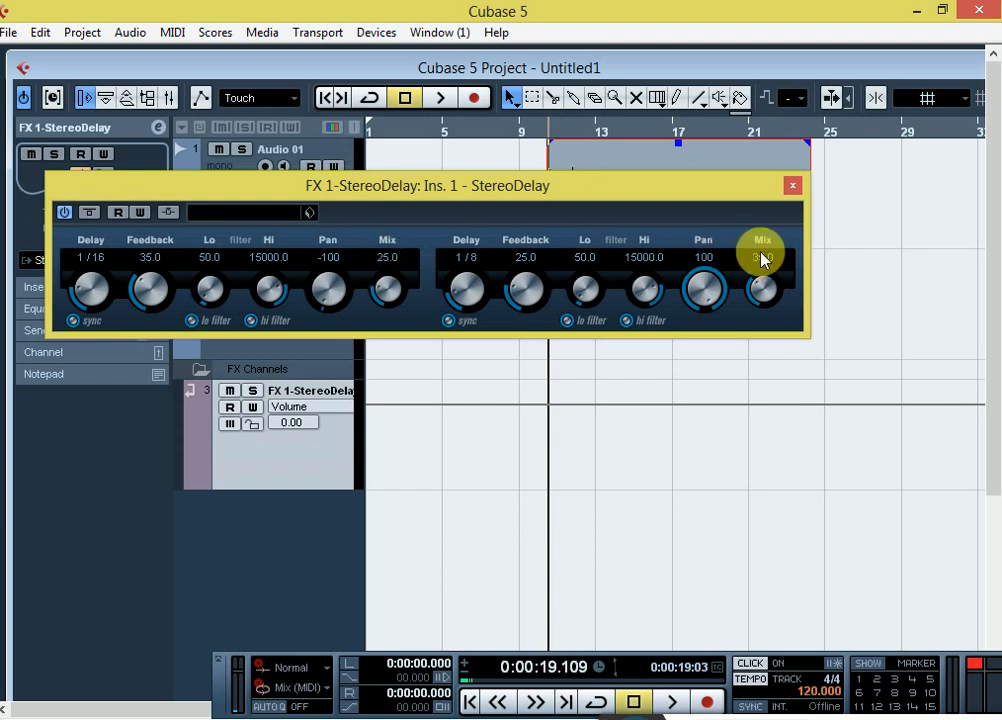
click(793, 187)
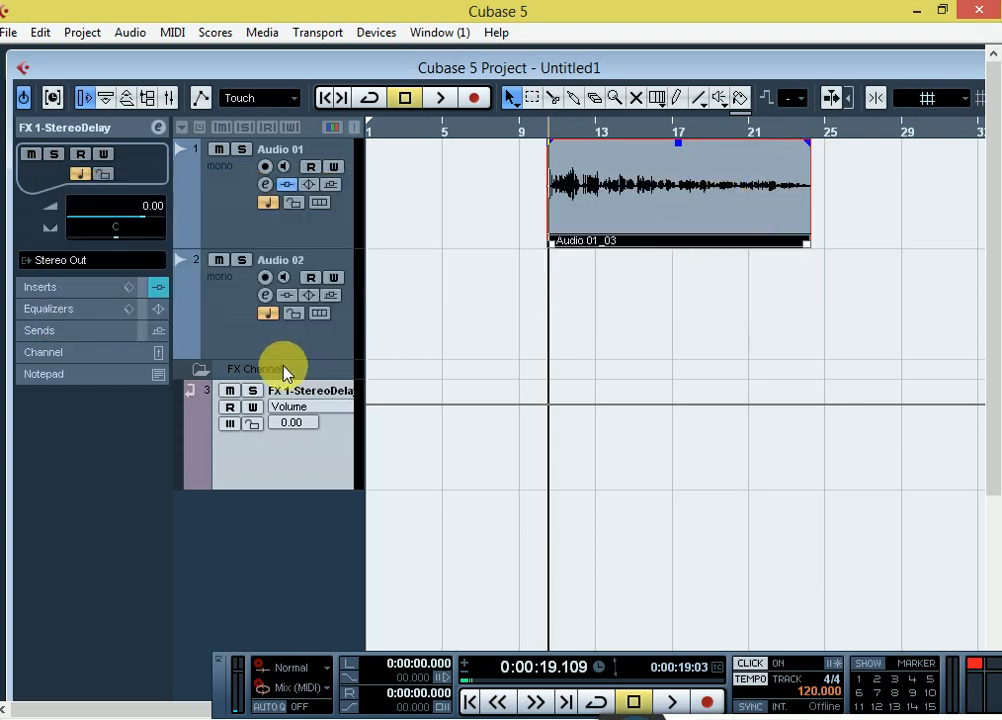
Step: Add another FX channel track with the RoomWorks reverb as its effect
right_click(238, 518)
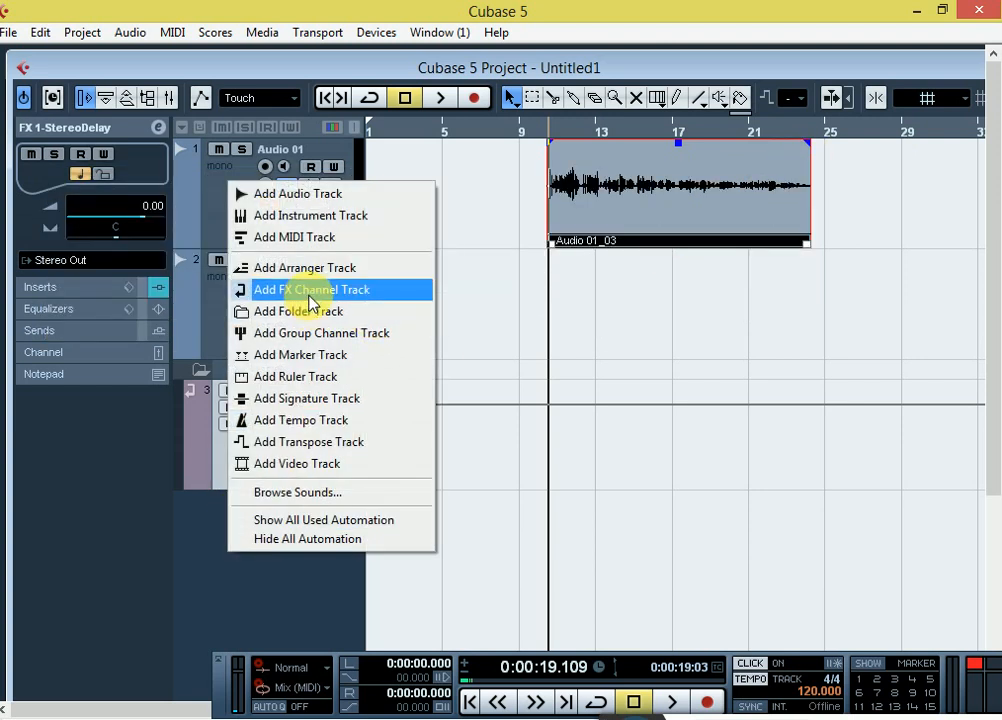
click(283, 288)
click(437, 387)
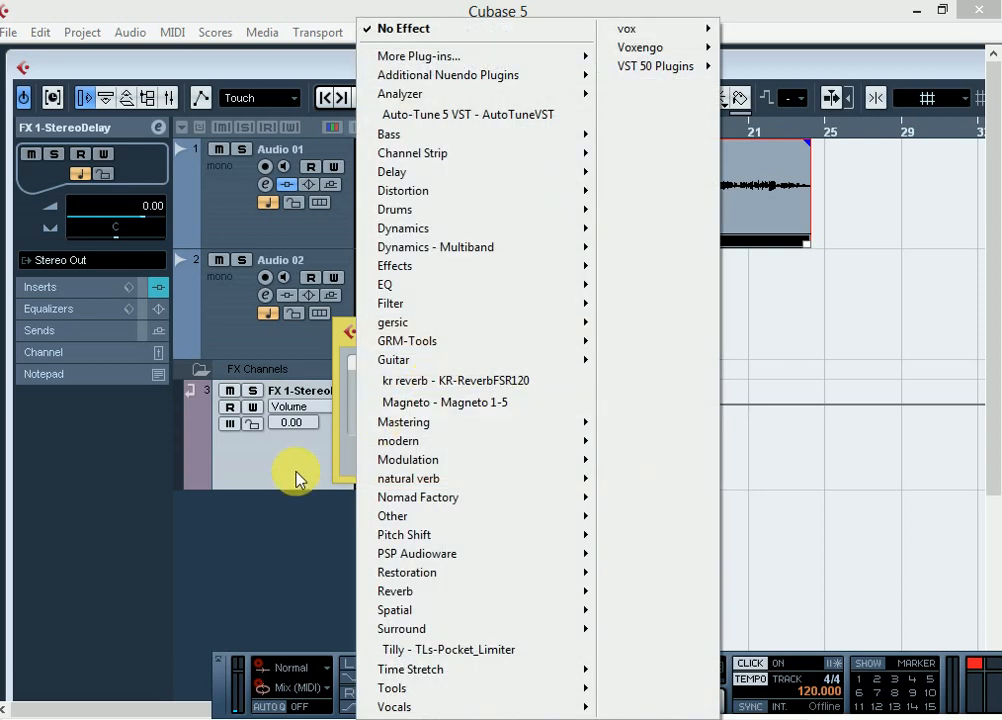
mouse_move(414, 595)
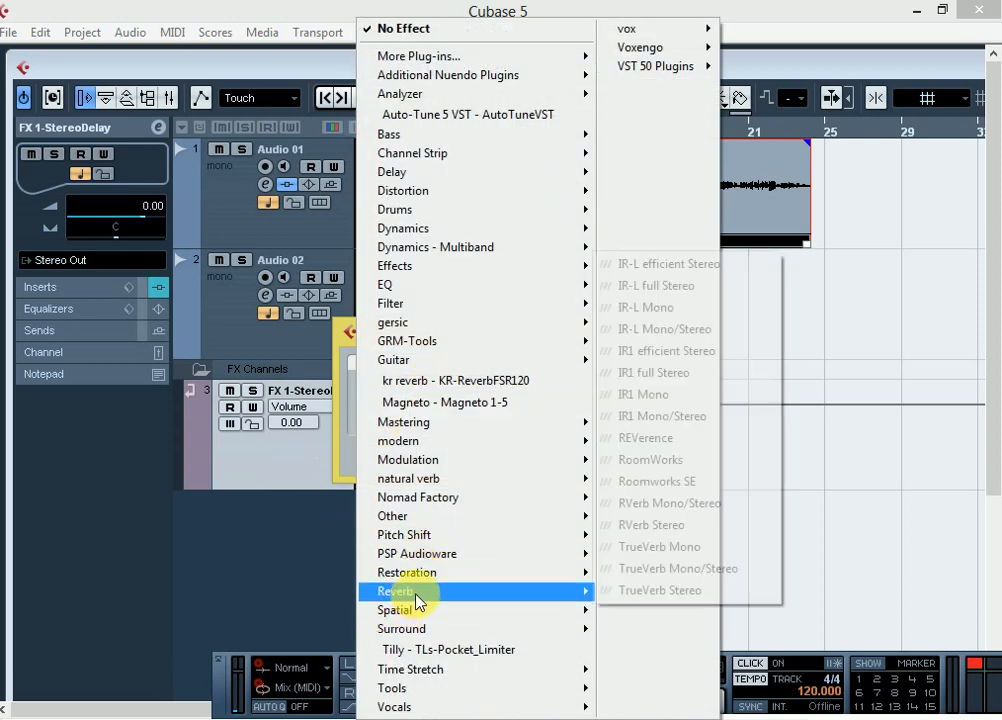
click(678, 461)
click(533, 460)
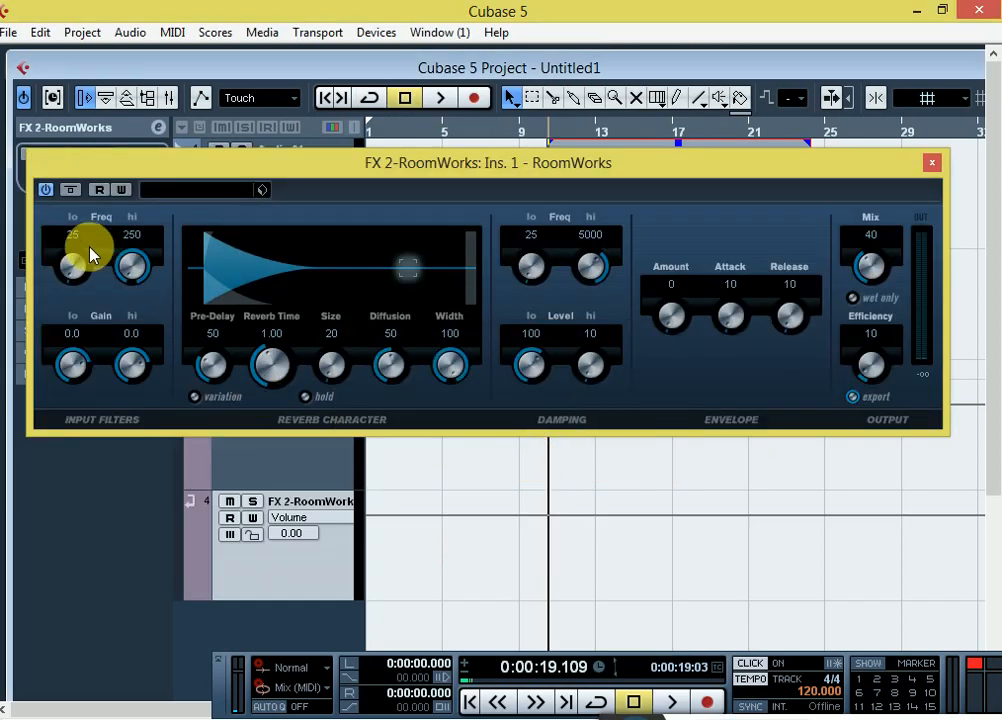
Step: Set RoomWorks' input filter low frequency to 133 and its pre-delay to 120
text(133)
key(Return)
text(12)
click(249, 335)
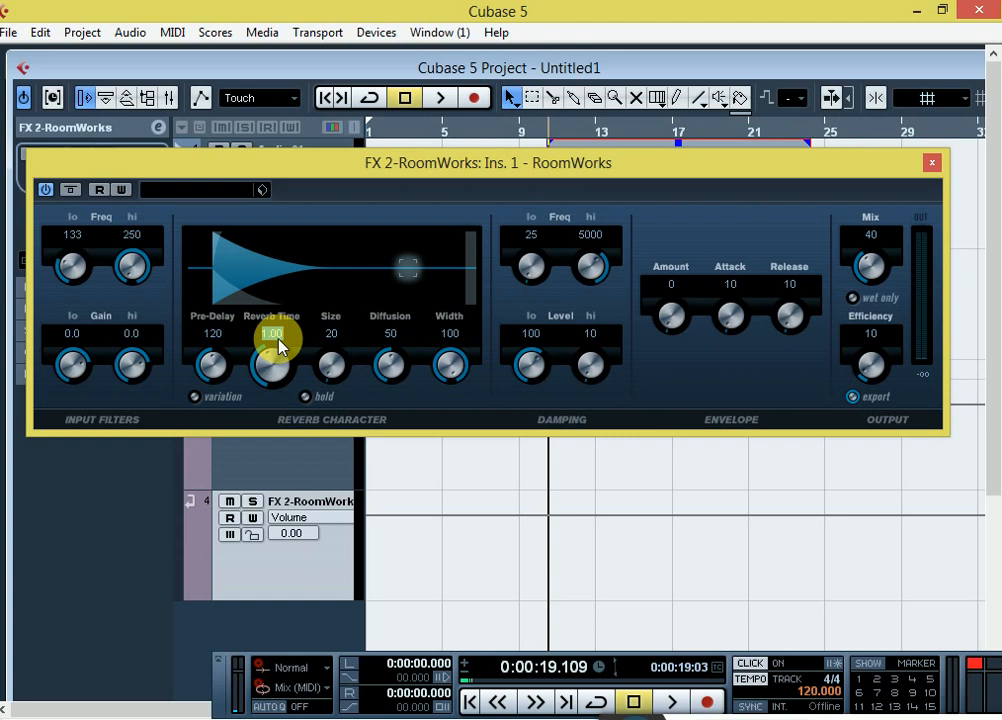
Step: Set RoomWorks' reverb time to 2.5 and its width to 80
text(25)
text(0)
key(Return)
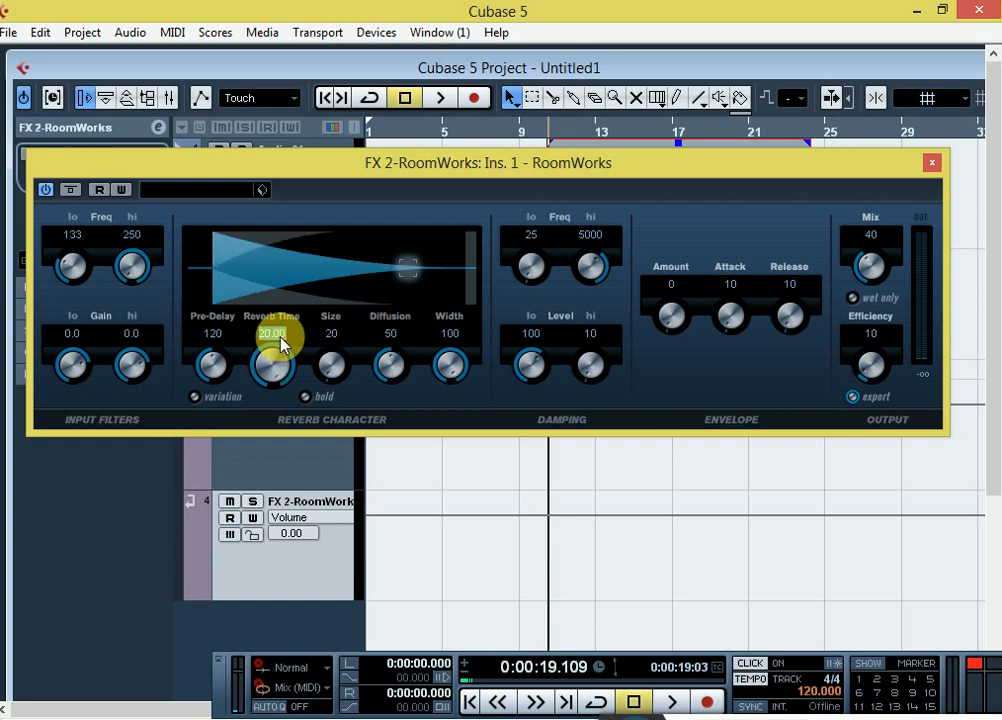
text(2)
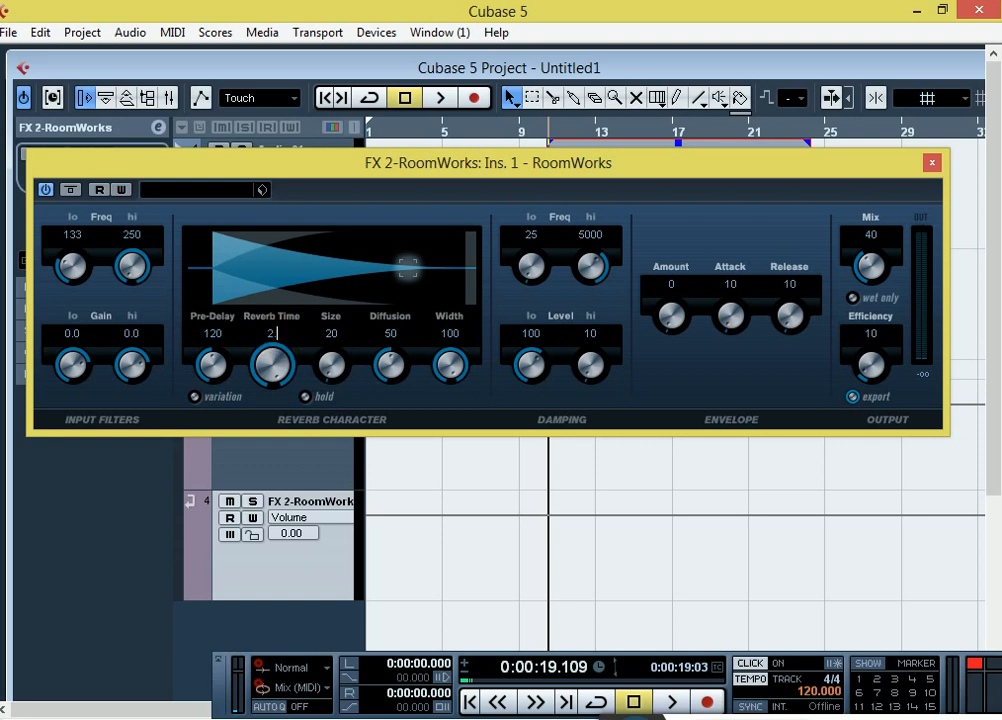
text(.5)
key(Return)
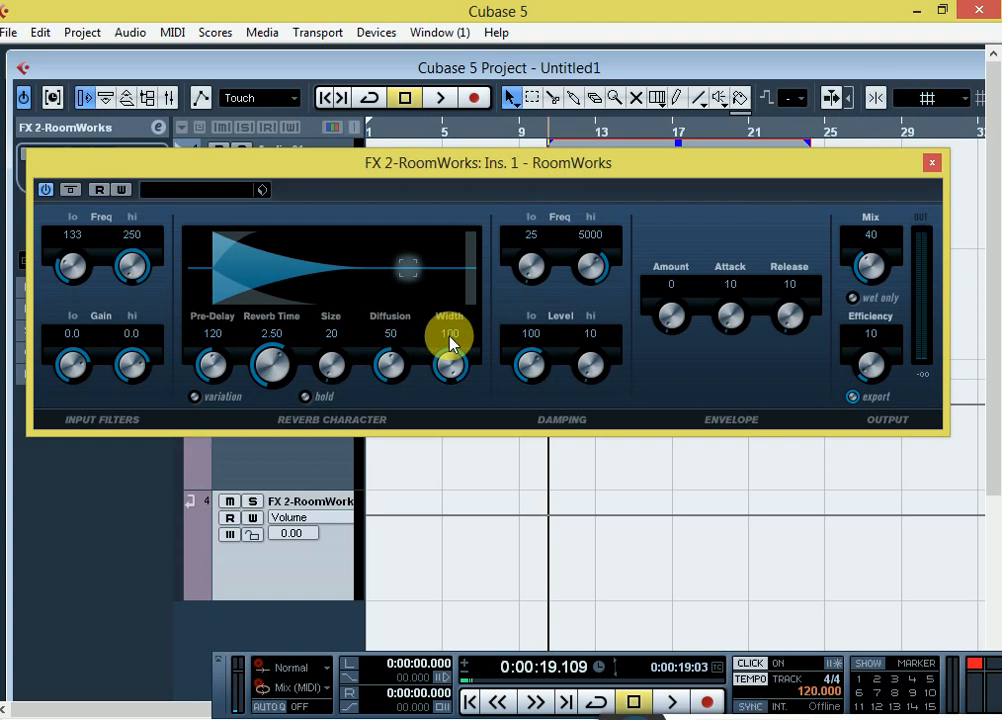
text(80)
key(Return)
Step: Set RoomWorks' damping low frequency to 150 and low level to 55, reduce the output mix, and close the plug-in window
click(535, 237)
text(150)
click(531, 337)
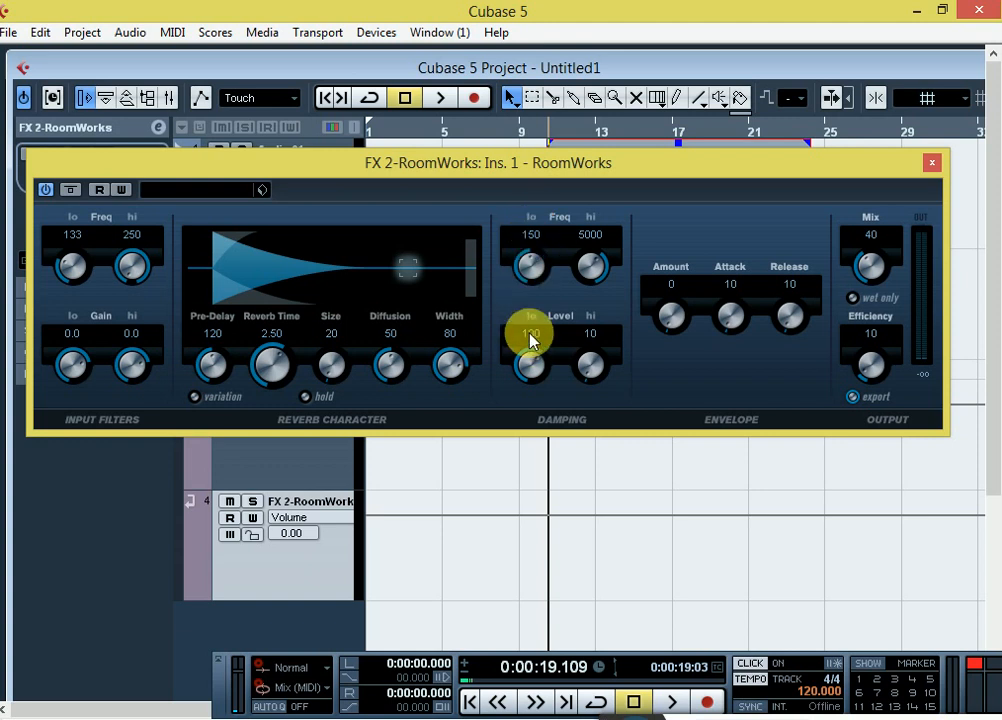
text(55)
key(Return)
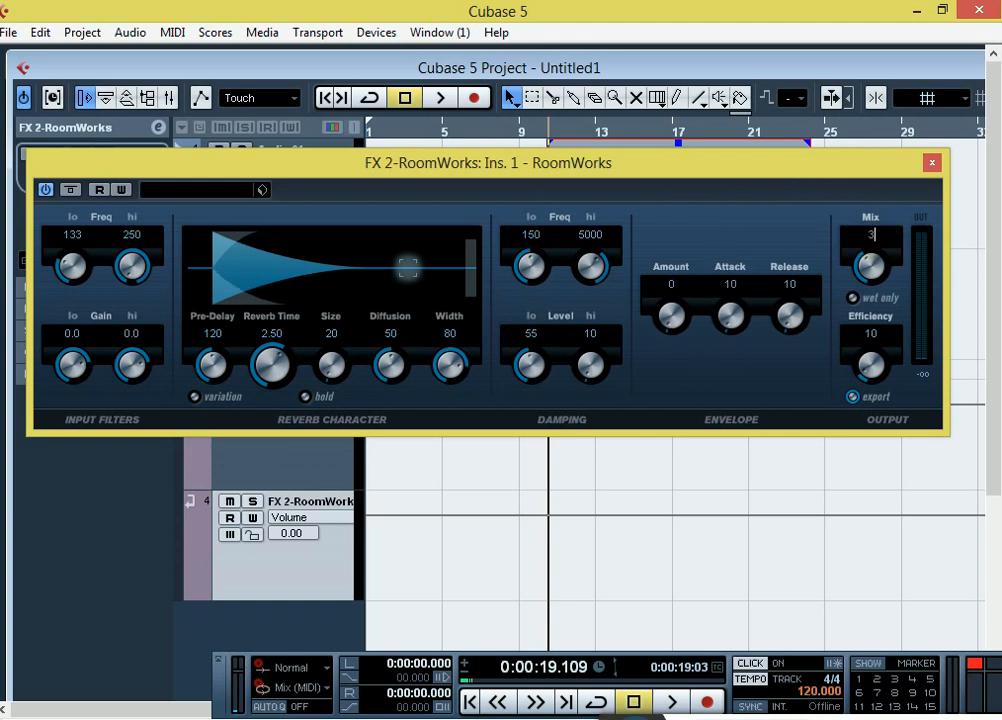
text(3)
click(930, 163)
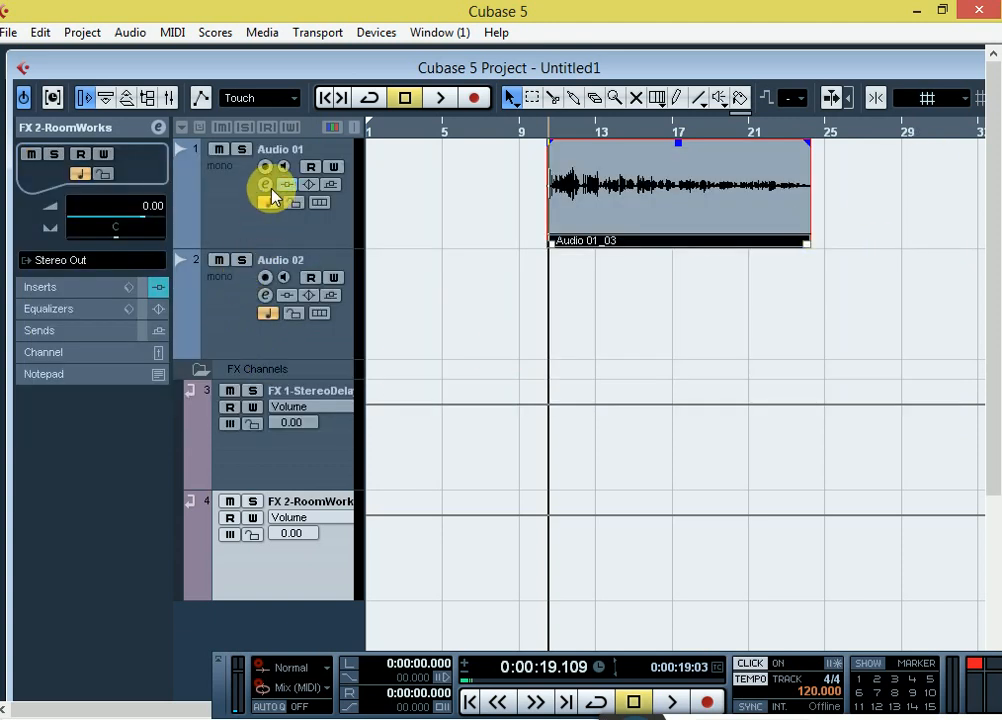
Step: Add a third FX channel track with Reverb A, lower its wet level to 38, and close the plug-in window
right_click(255, 627)
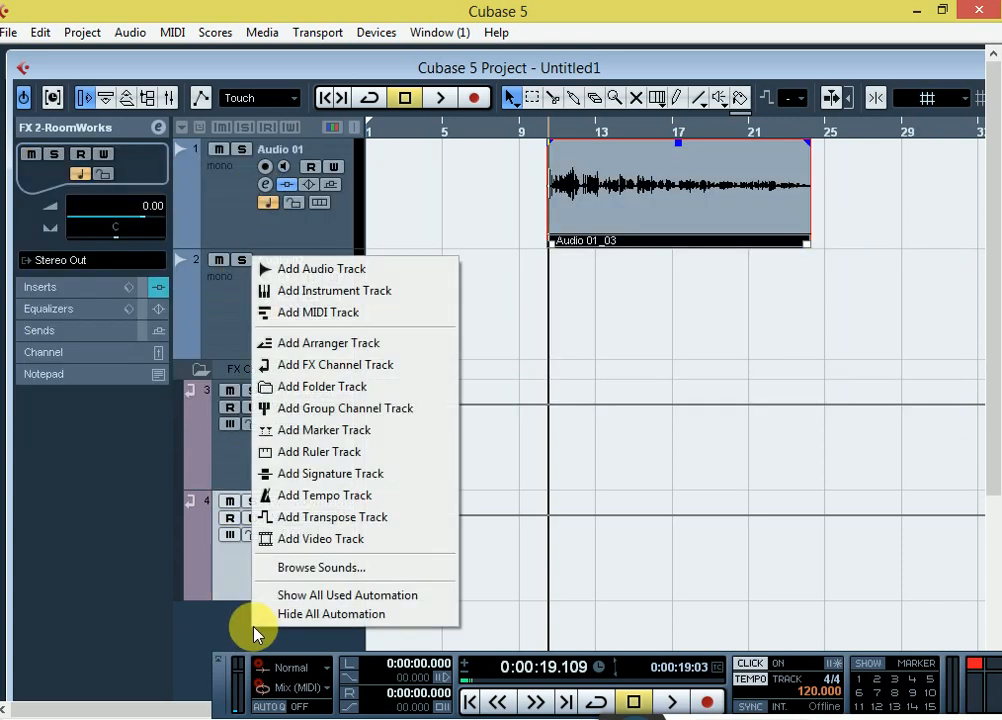
click(331, 365)
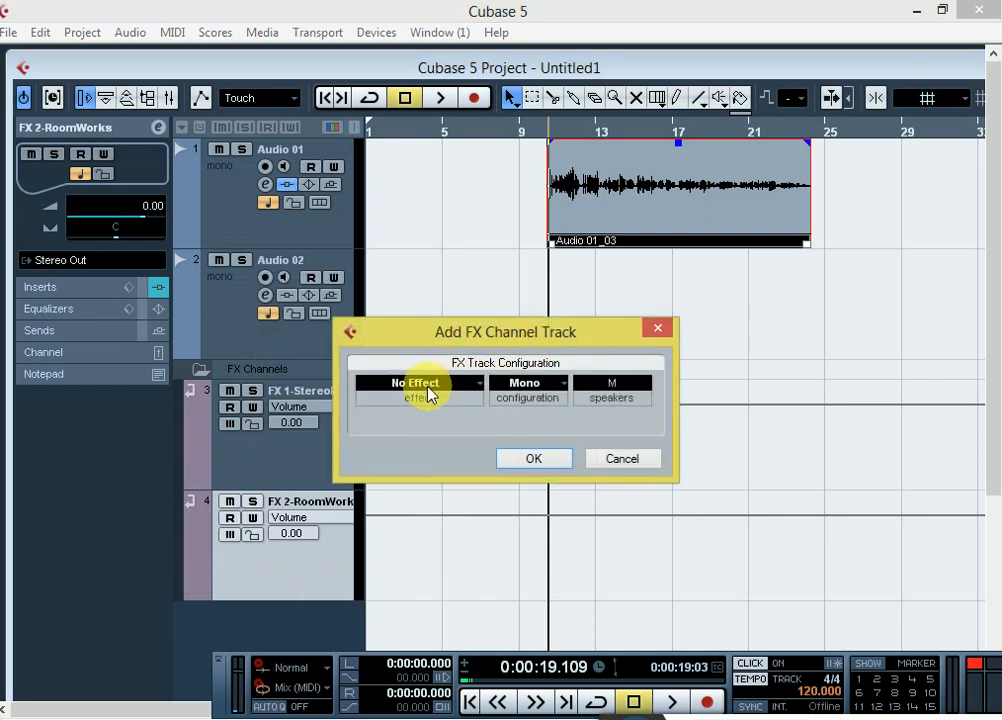
click(430, 393)
mouse_move(443, 80)
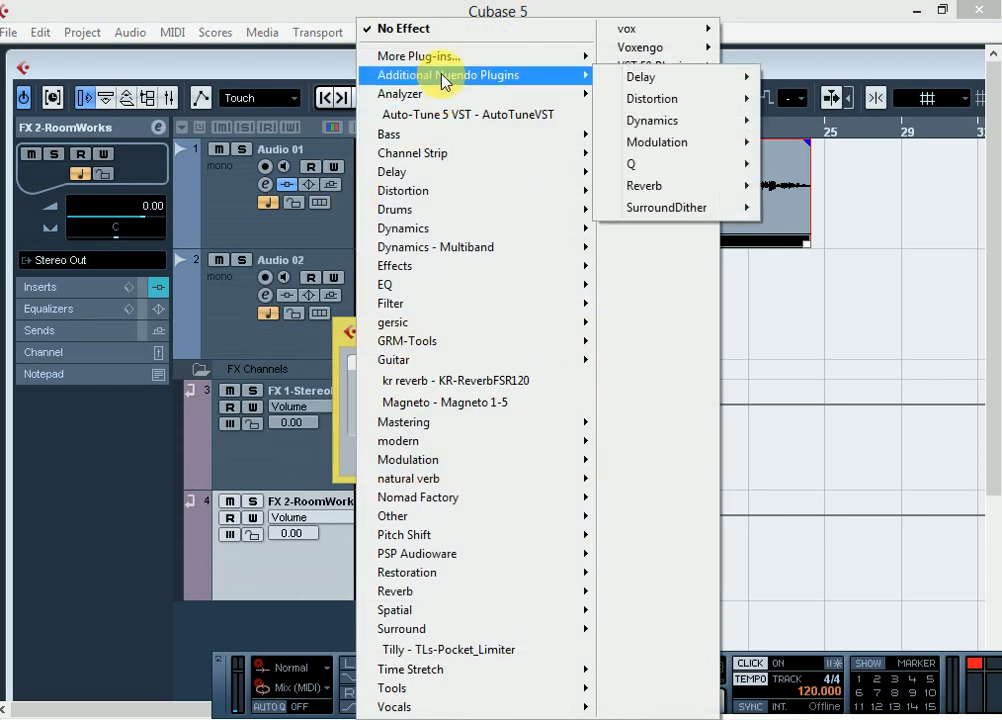
mouse_move(646, 188)
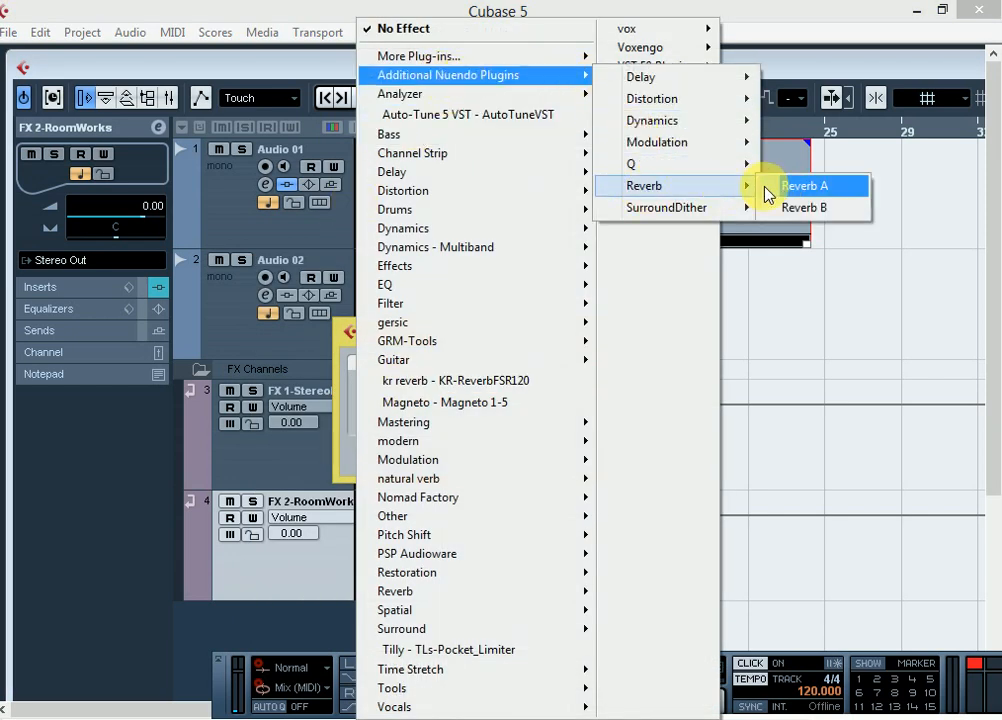
click(768, 187)
click(530, 460)
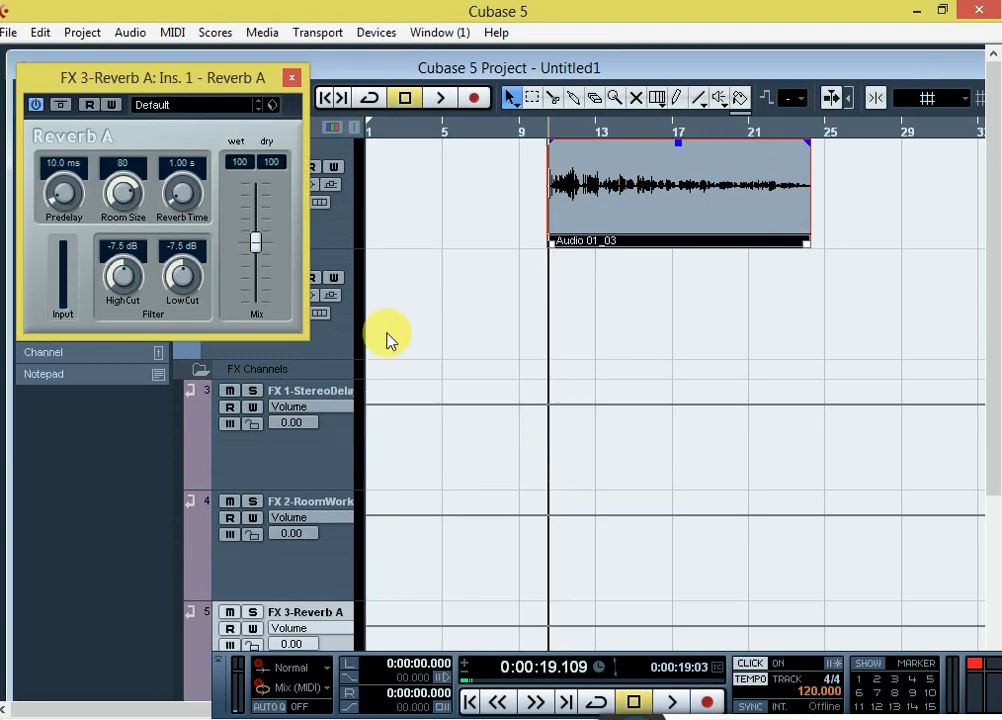
drag(255, 240, 257, 212)
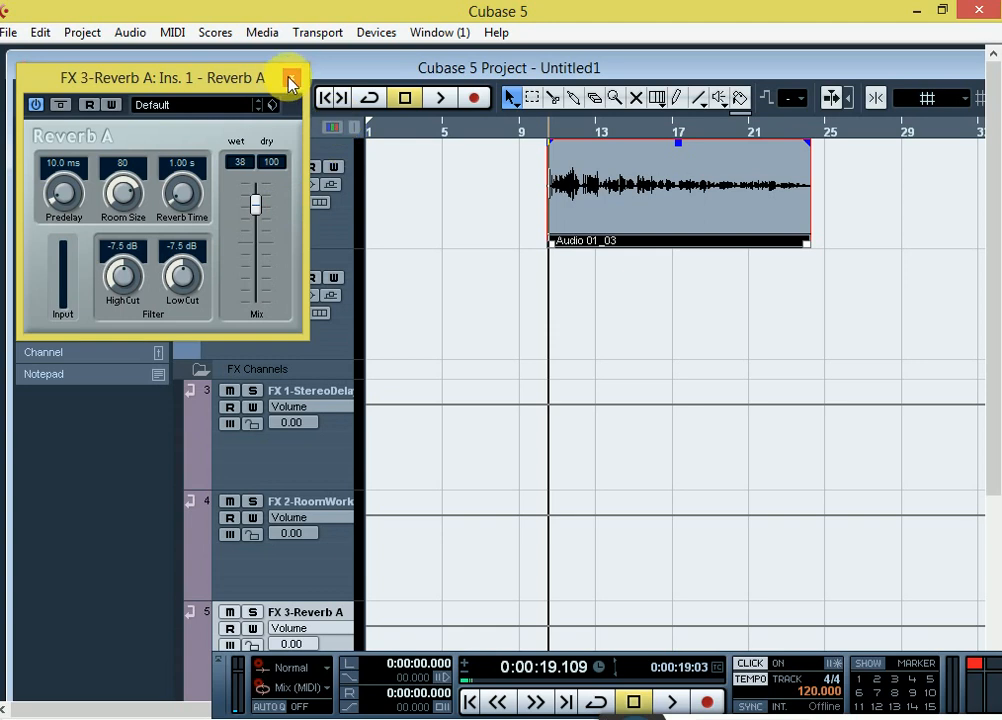
click(291, 78)
Step: Route the first send of the Audio 01 channel to FX 1-StereoDelay, enable it, and set its level to -6.32
click(226, 230)
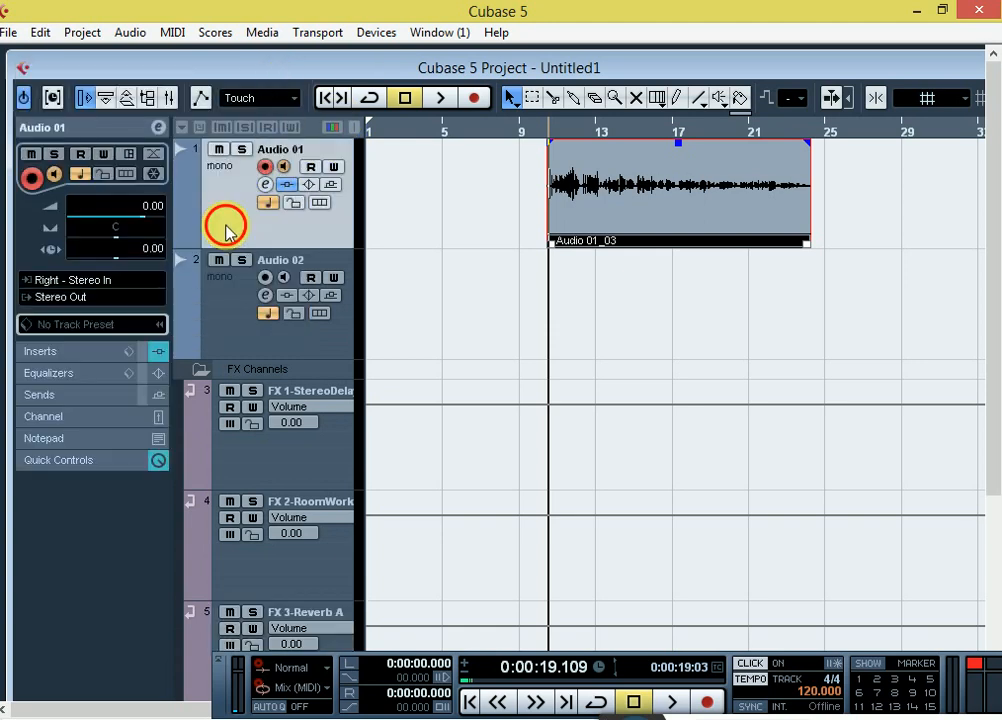
click(266, 185)
click(688, 196)
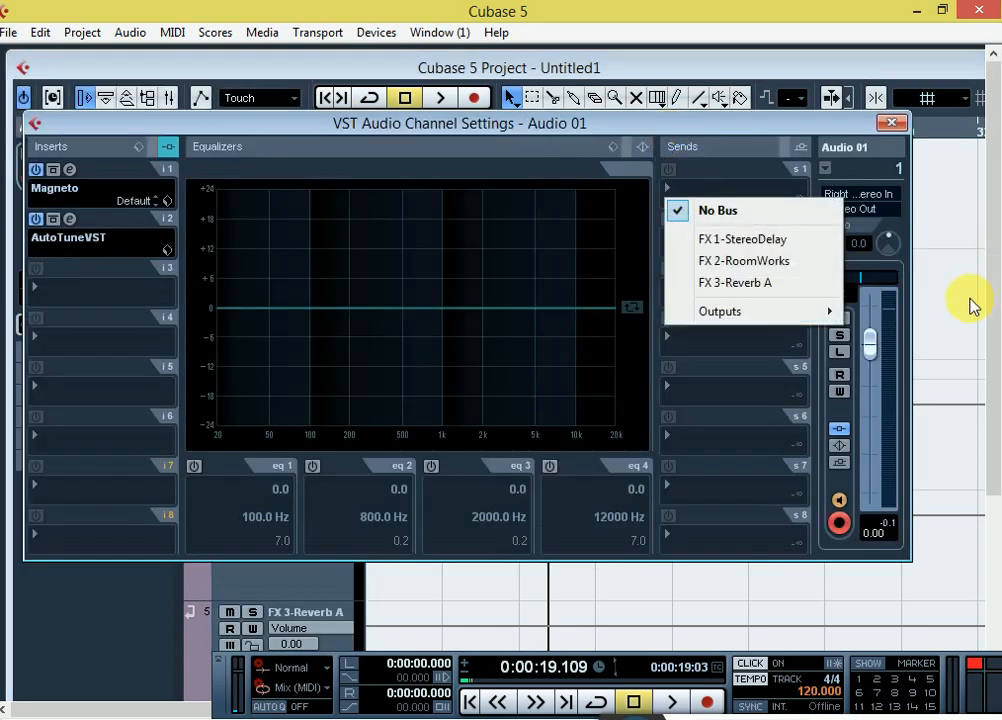
click(700, 237)
click(668, 169)
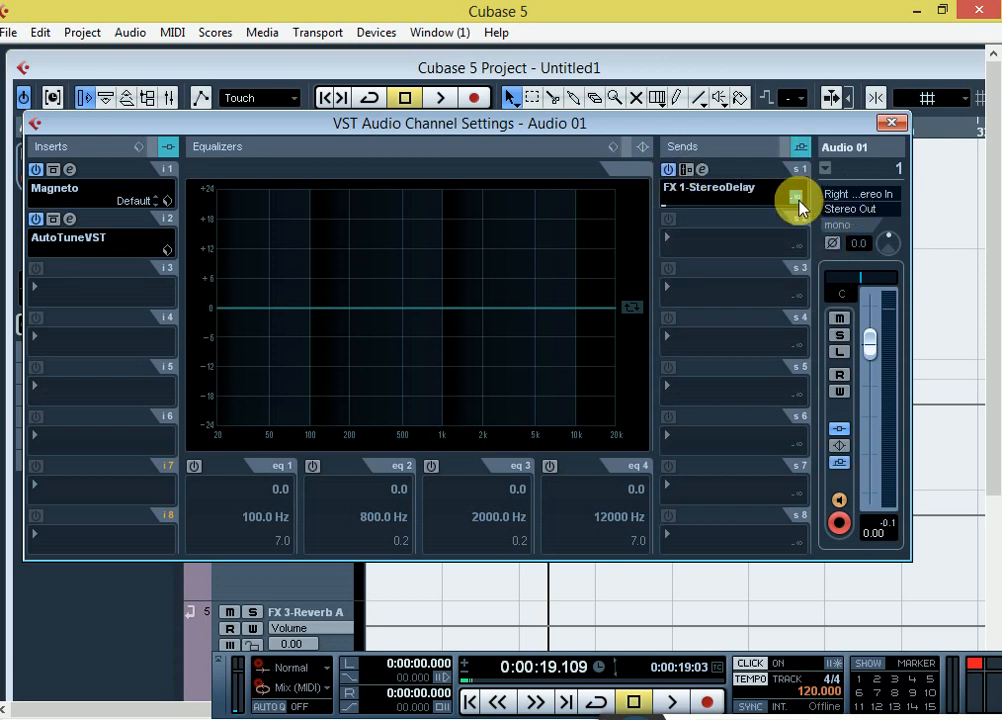
double_click(800, 193)
text(-6.32)
key(Return)
Step: Route the second send of the Audio 01 channel to FX 2-RoomWorks, enable it, and set its level to -25.32
click(745, 240)
click(745, 311)
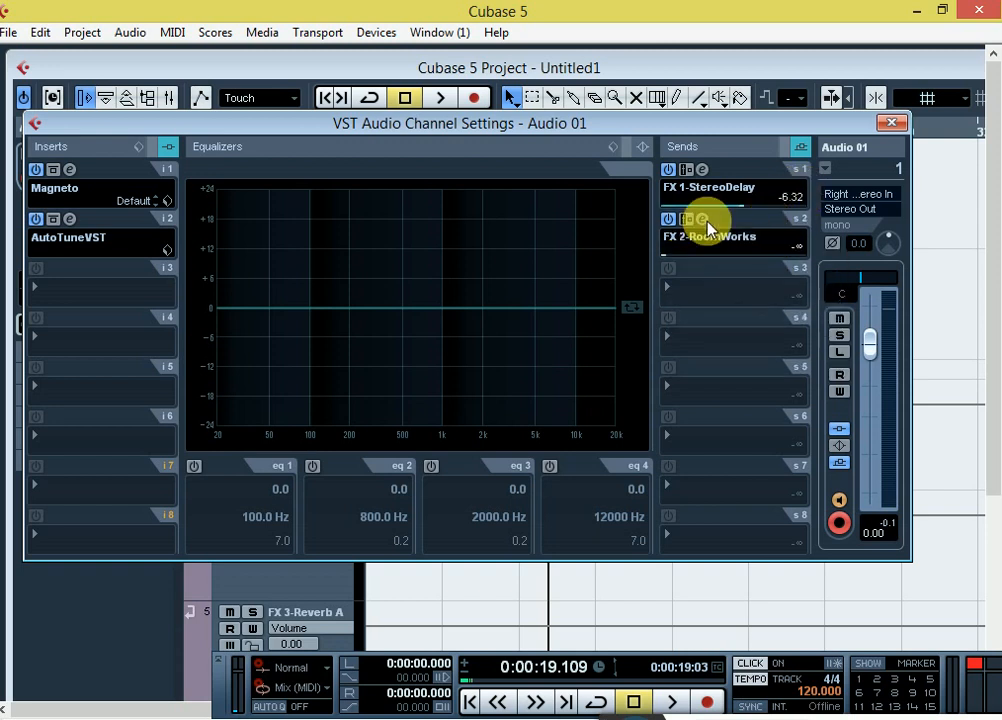
double_click(803, 244)
text(-25.32)
Step: Route the third send to FX 3-Reverb A, enable it at a level of -21.35, and close the channel settings
click(727, 286)
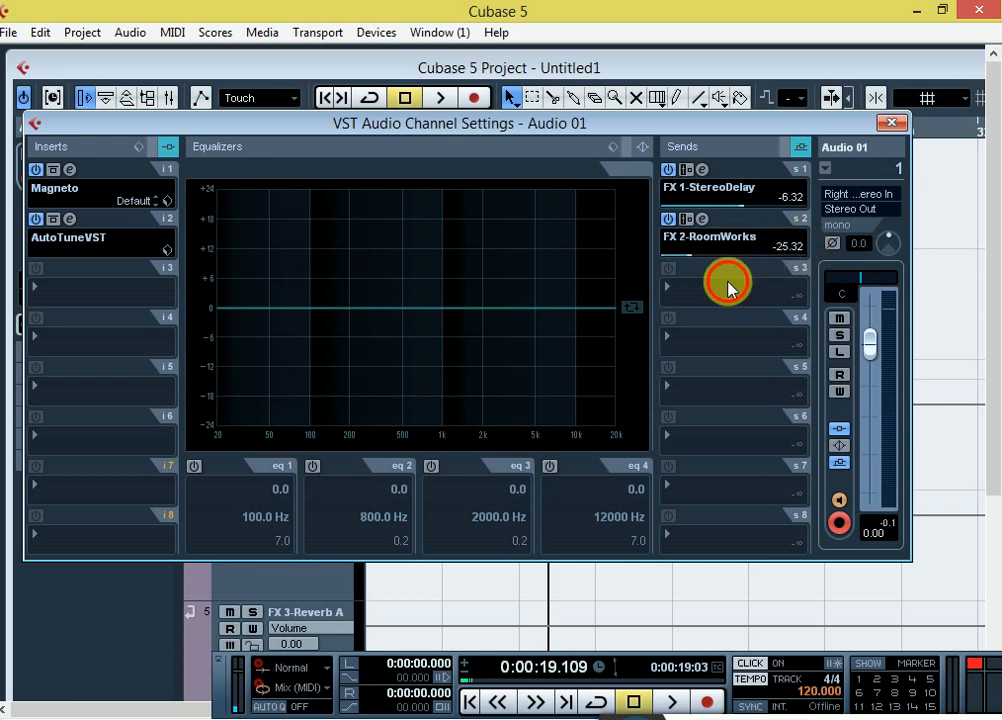
click(723, 380)
click(671, 270)
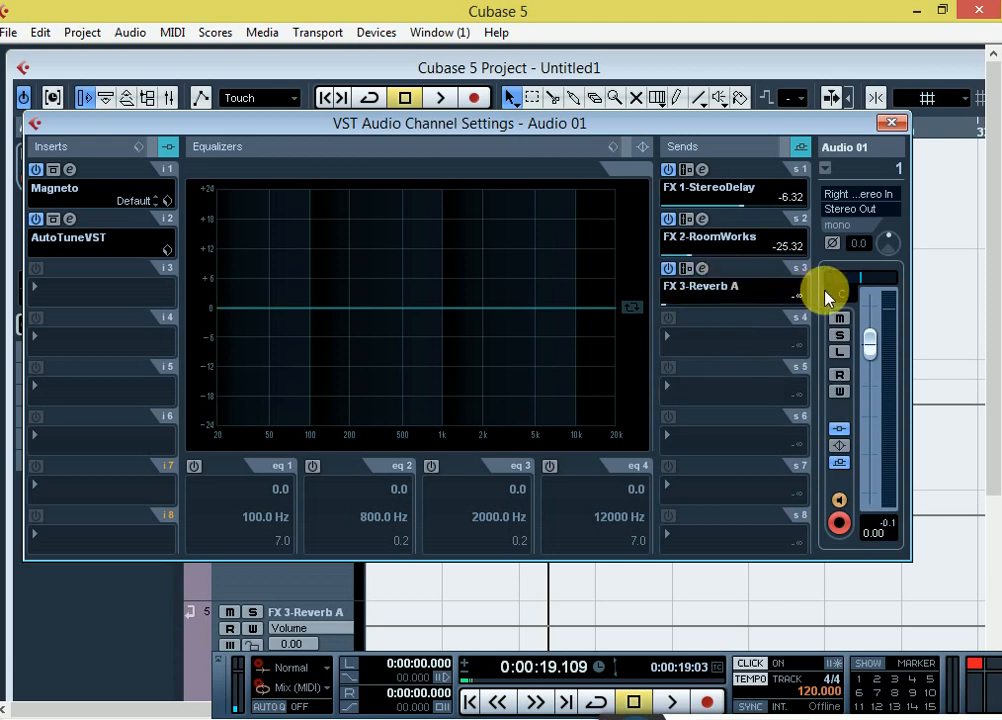
double_click(795, 296)
text(-21.35)
key(Return)
click(893, 123)
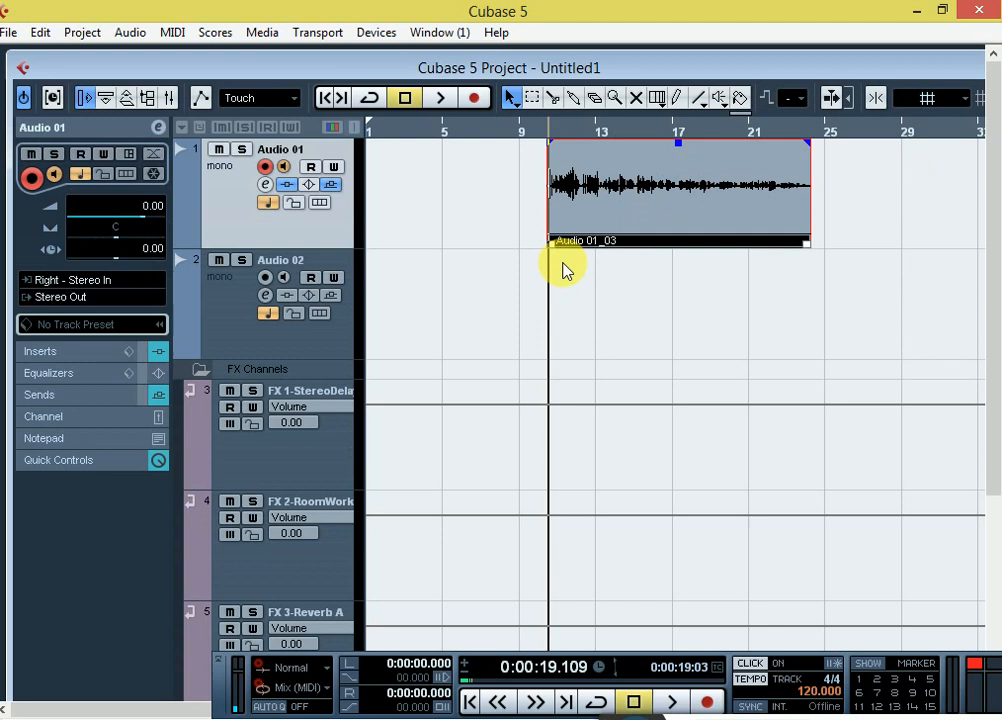
Step: Disarm recording on the Audio 01 track and start playback of the processed vocal
click(265, 166)
key(space)
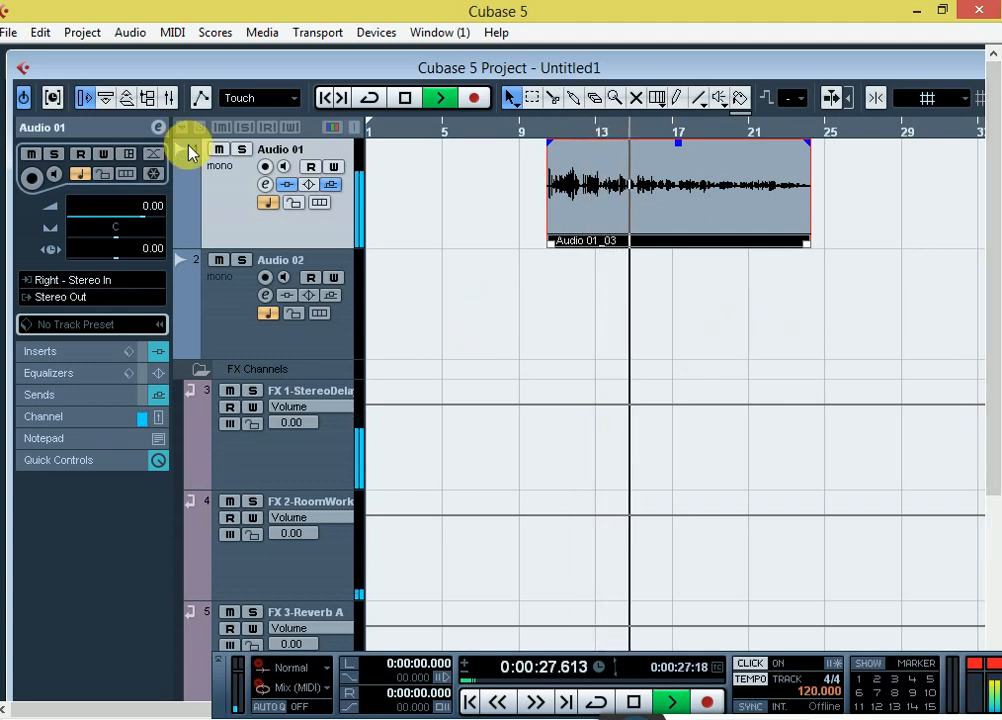
Step: Review the StereoDelay, RoomWorks and Reverb A settings from Audio 01's sends during playback, closing each plug-in and the channel settings
click(264, 184)
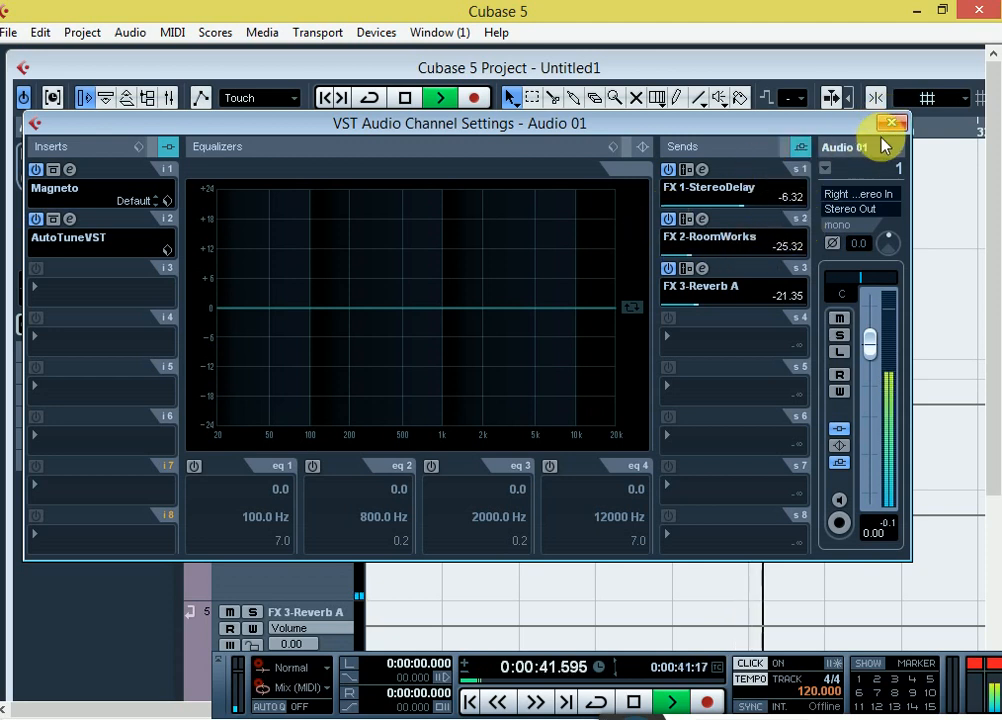
click(703, 170)
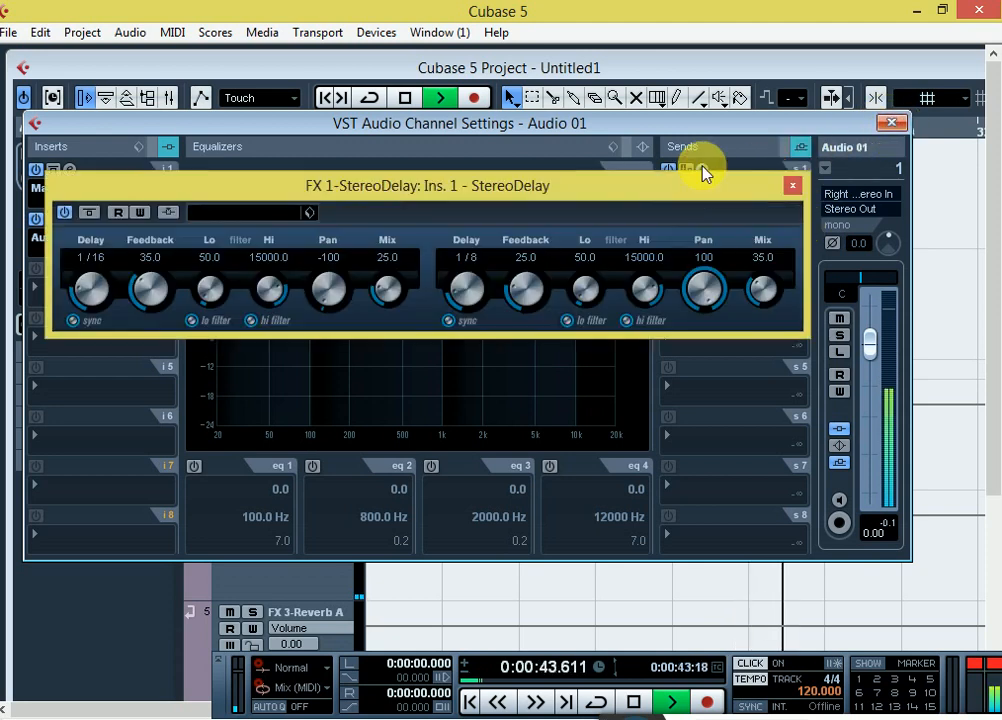
click(791, 186)
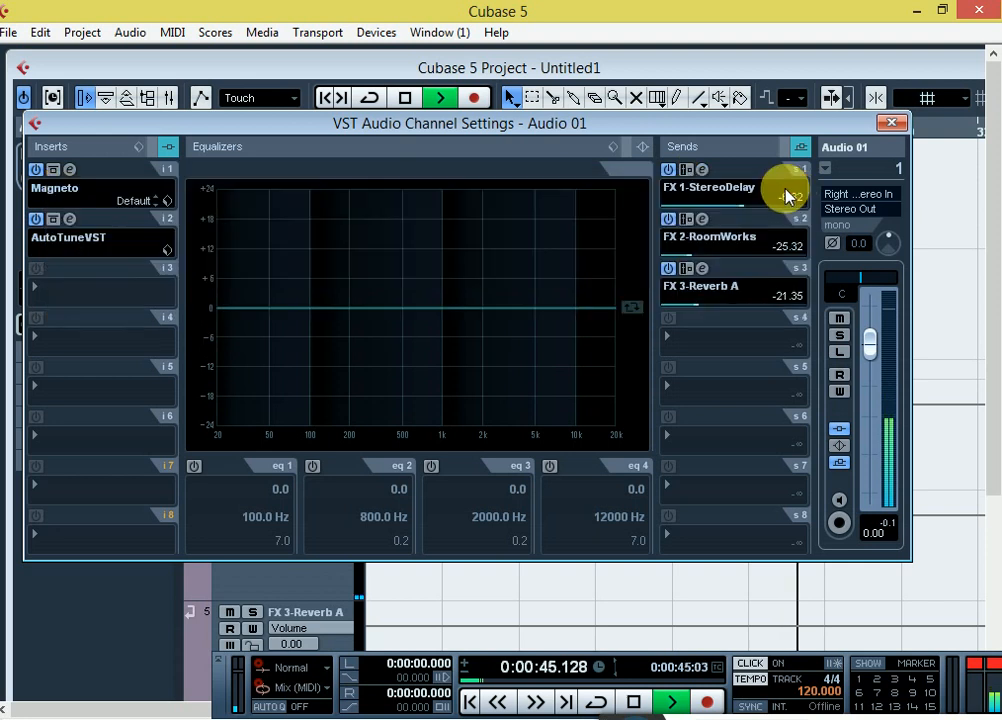
click(702, 220)
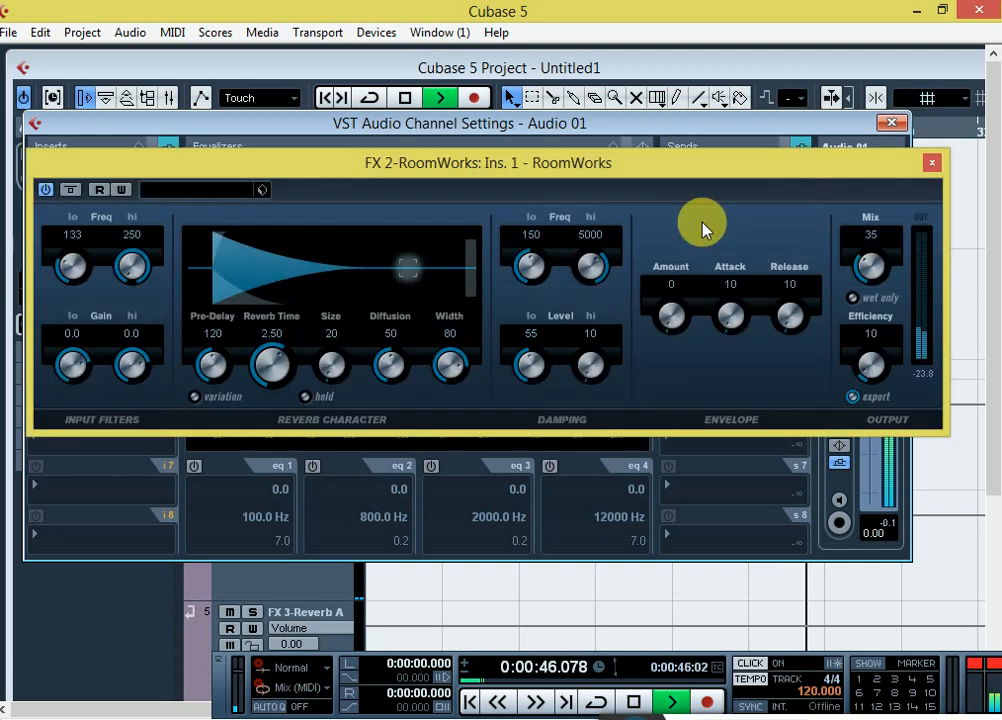
click(931, 164)
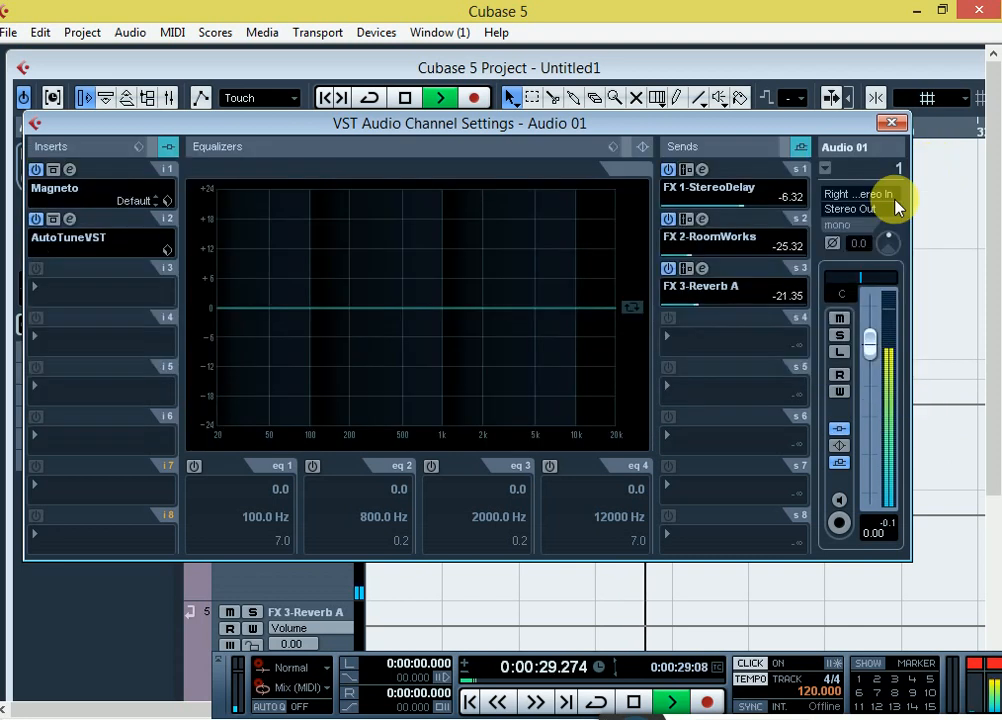
click(703, 270)
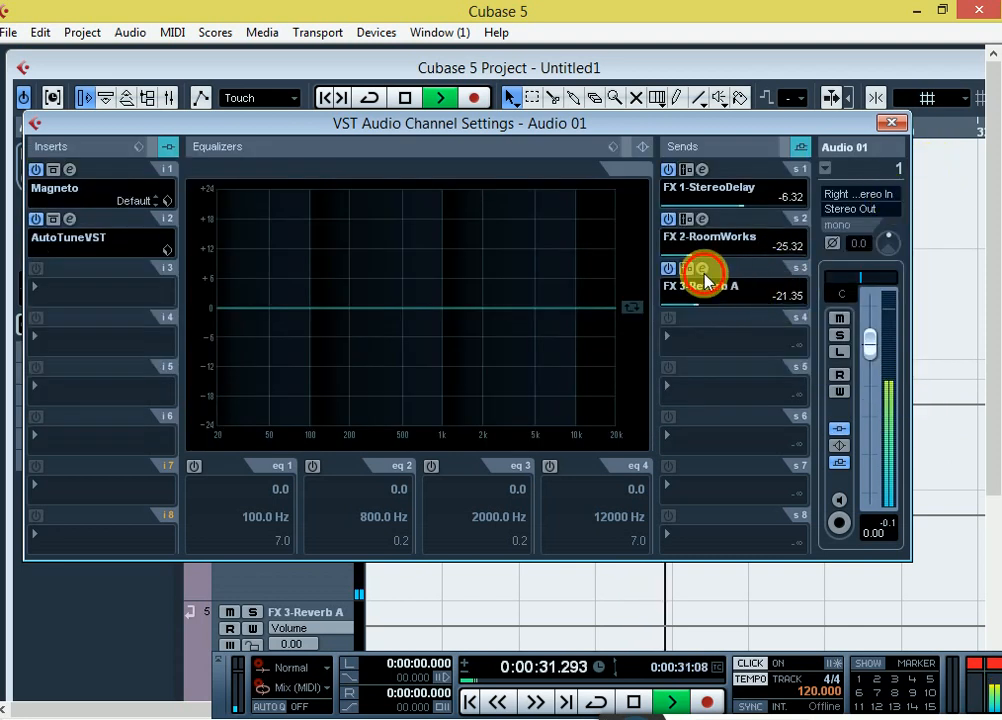
drag(237, 83, 271, 127)
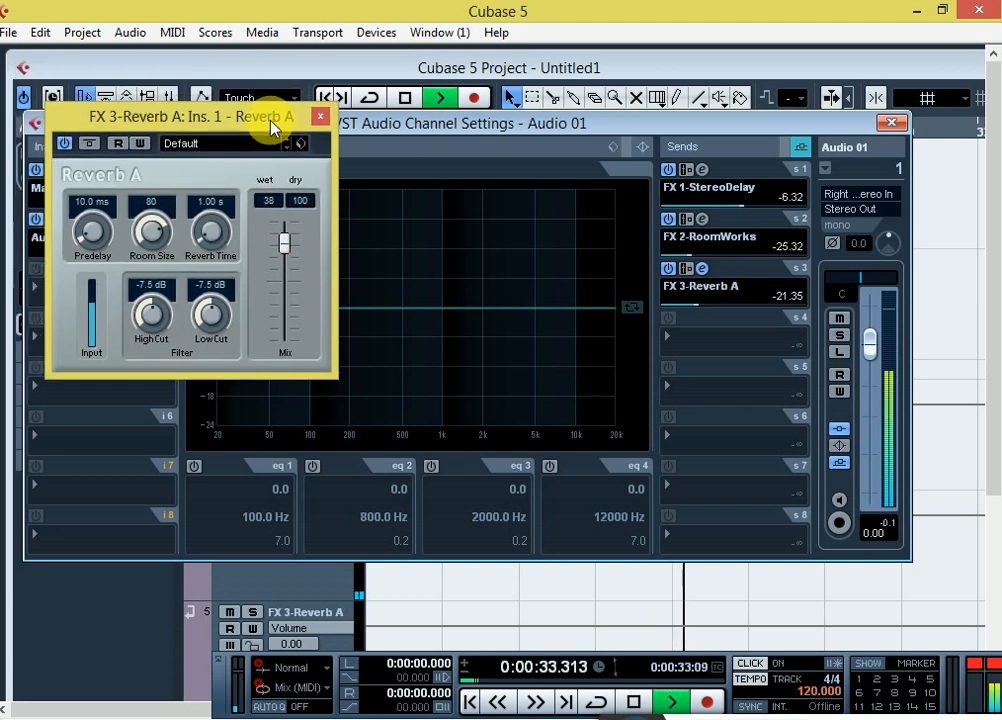
click(320, 116)
click(890, 122)
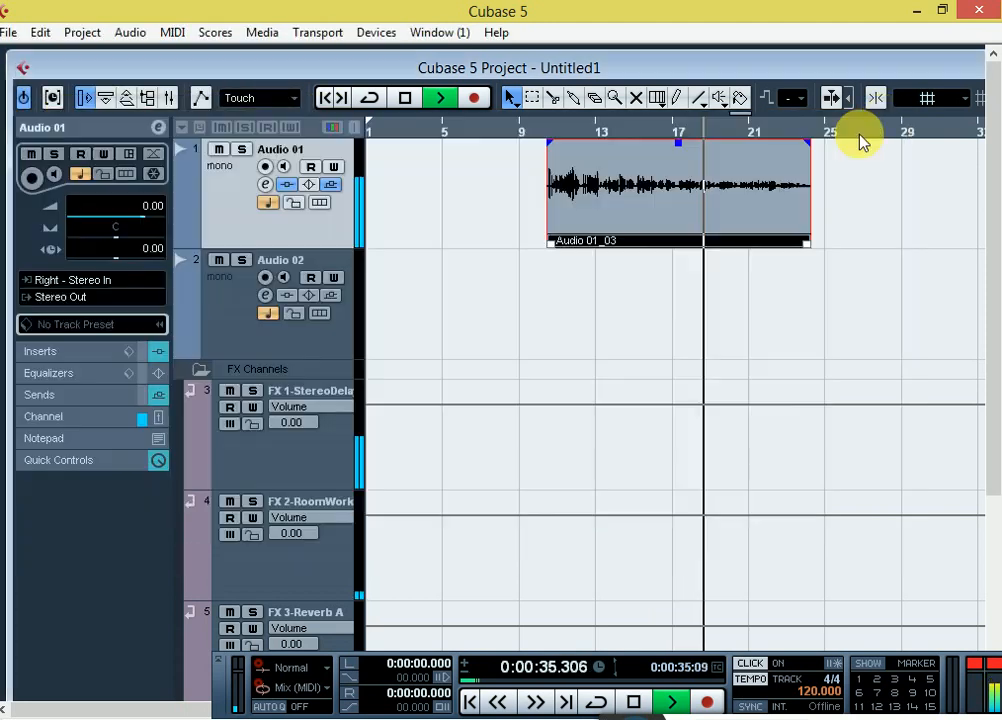
Step: Review the AutoTune and Magneto insert settings on Audio 01, close their windows and the channel settings, and stop playback
click(265, 184)
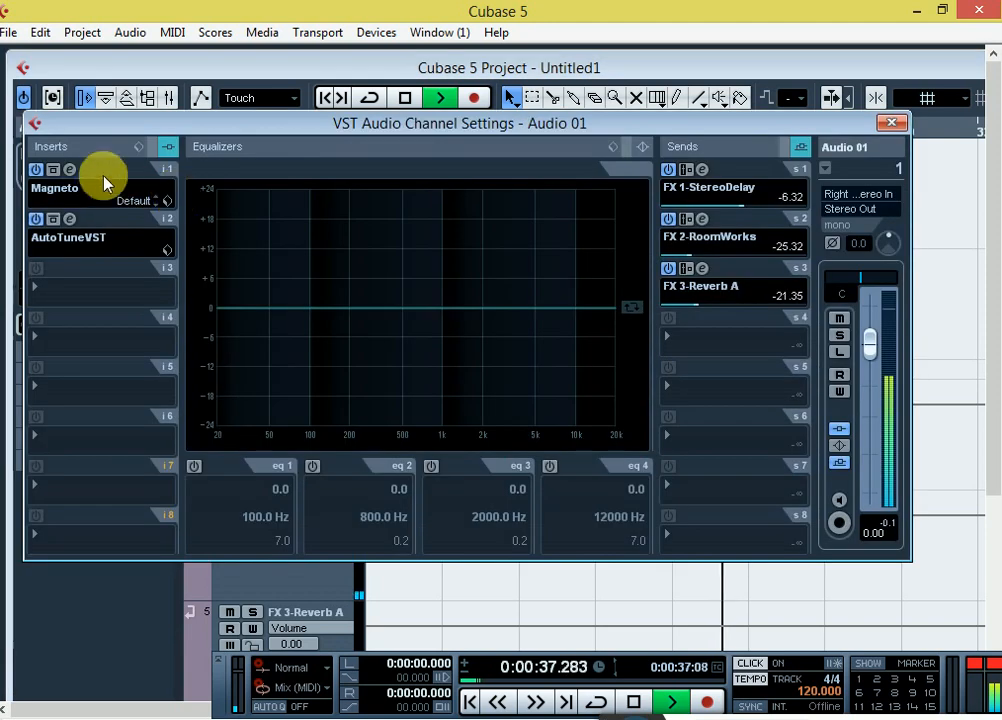
click(69, 218)
click(70, 169)
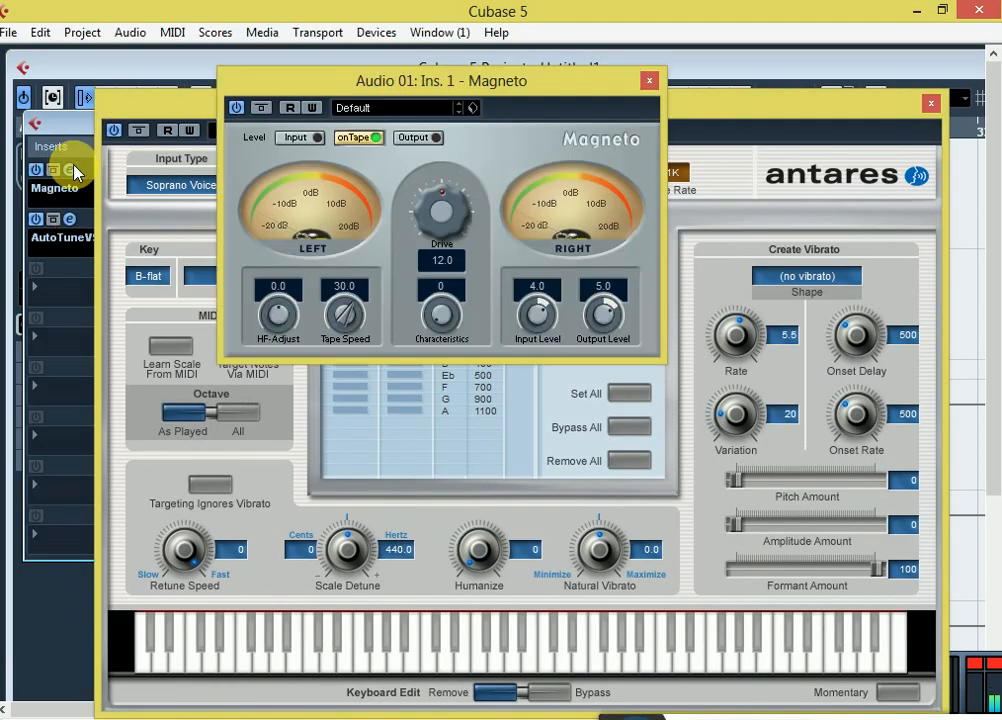
drag(600, 62, 602, 222)
click(930, 103)
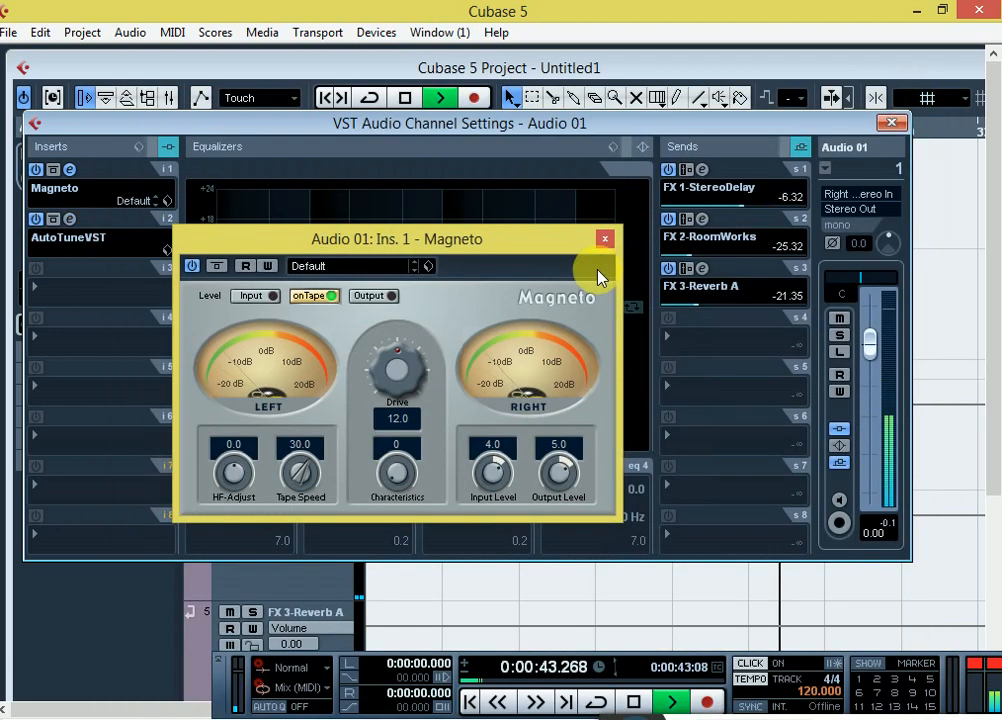
click(605, 239)
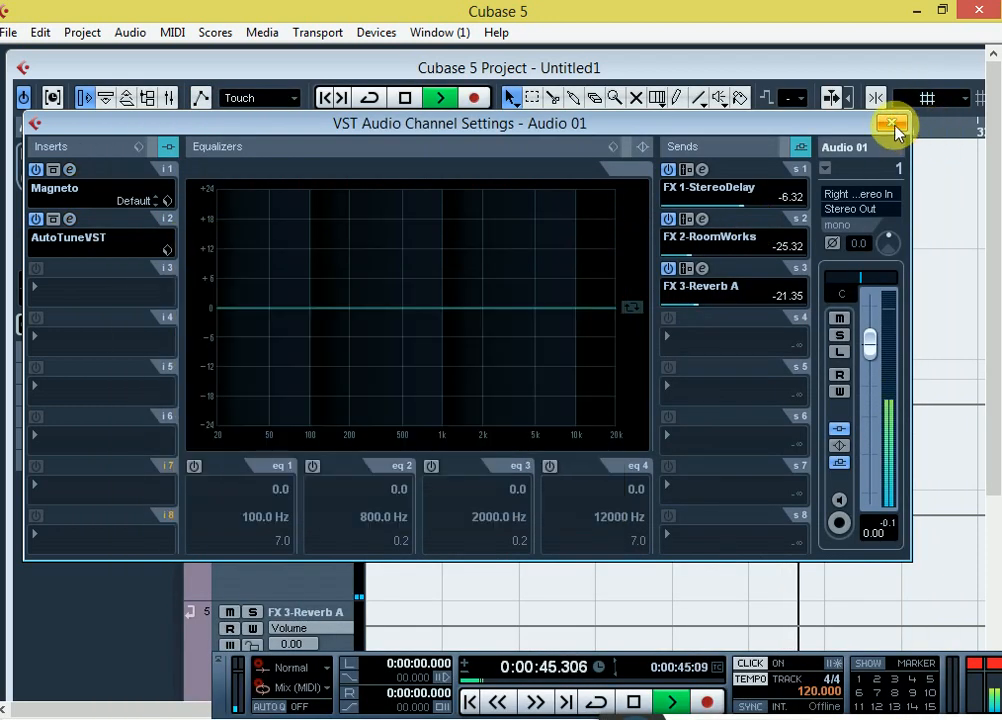
click(896, 130)
key(space)
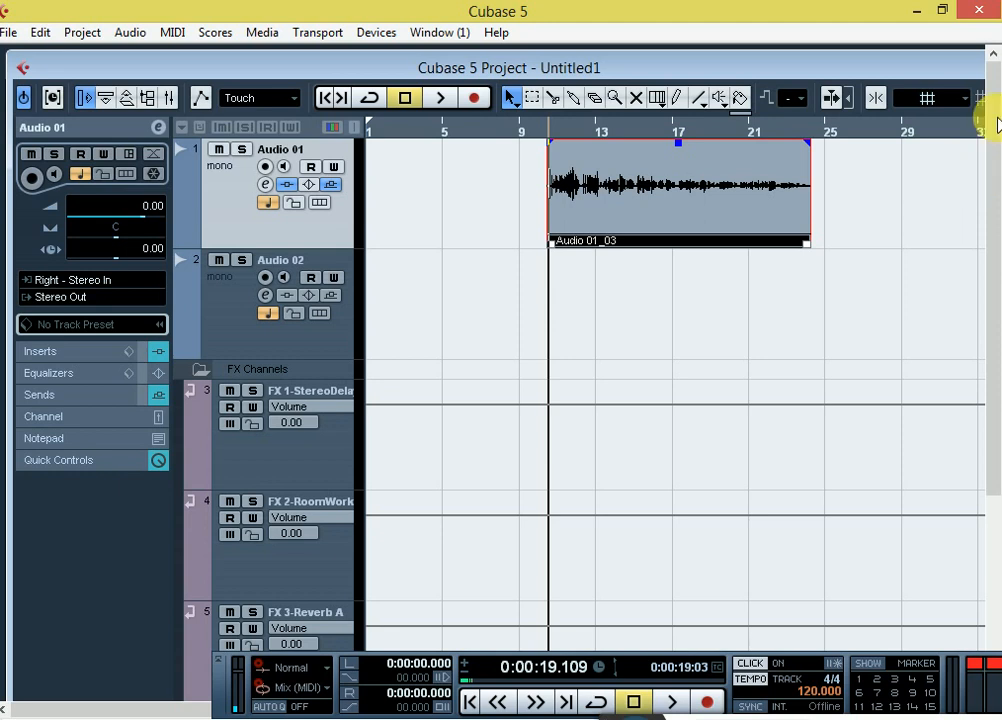
double_click(901, 67)
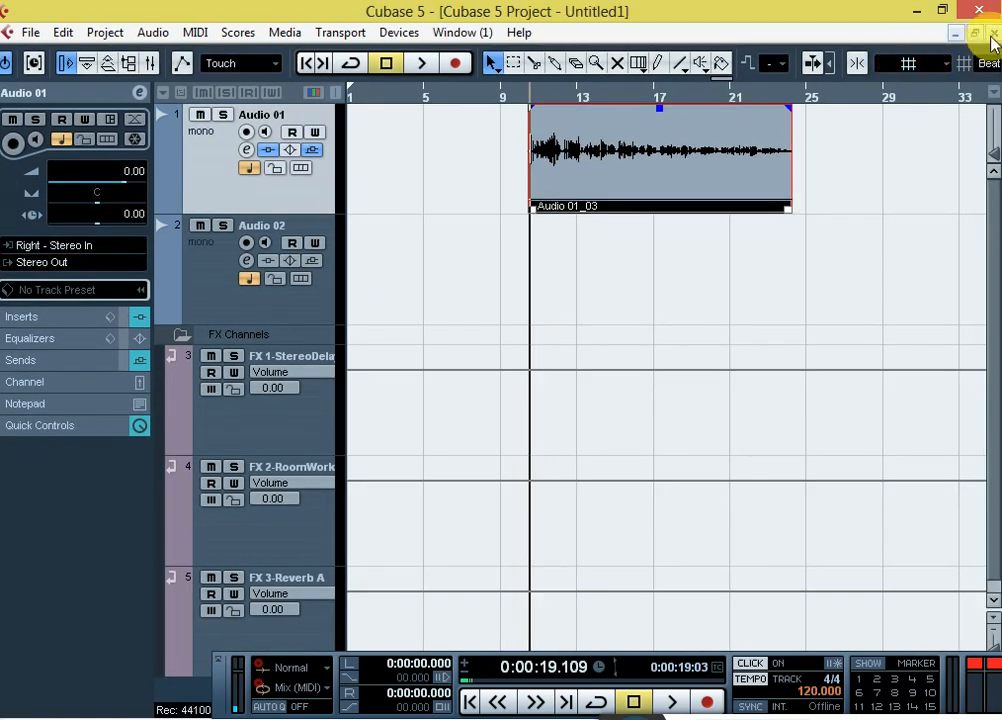
click(994, 40)
click(425, 437)
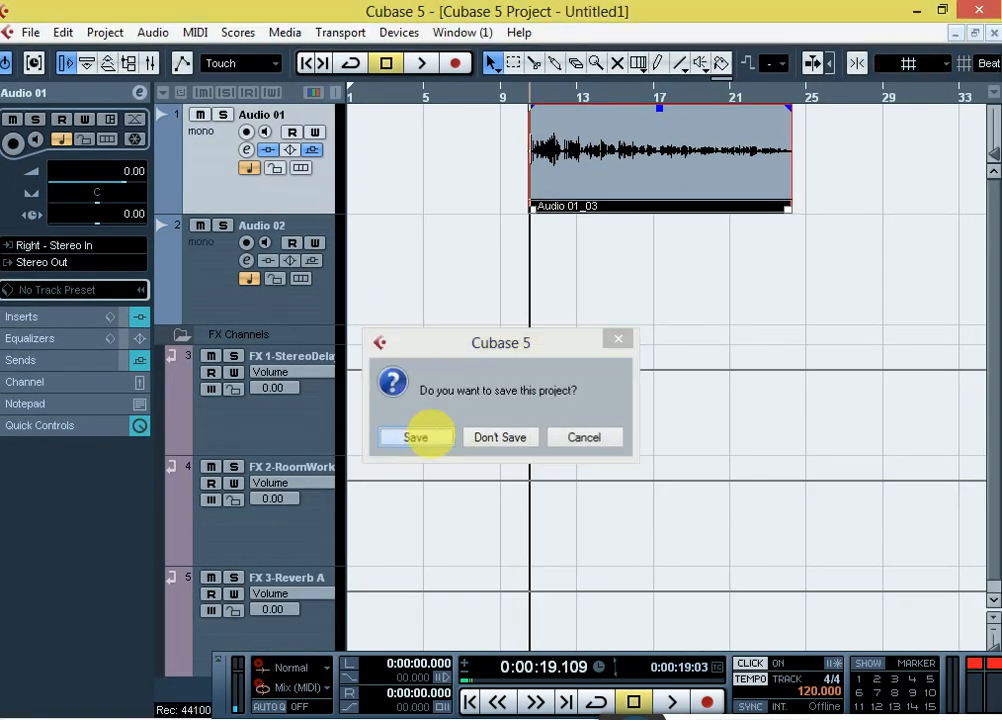
click(654, 63)
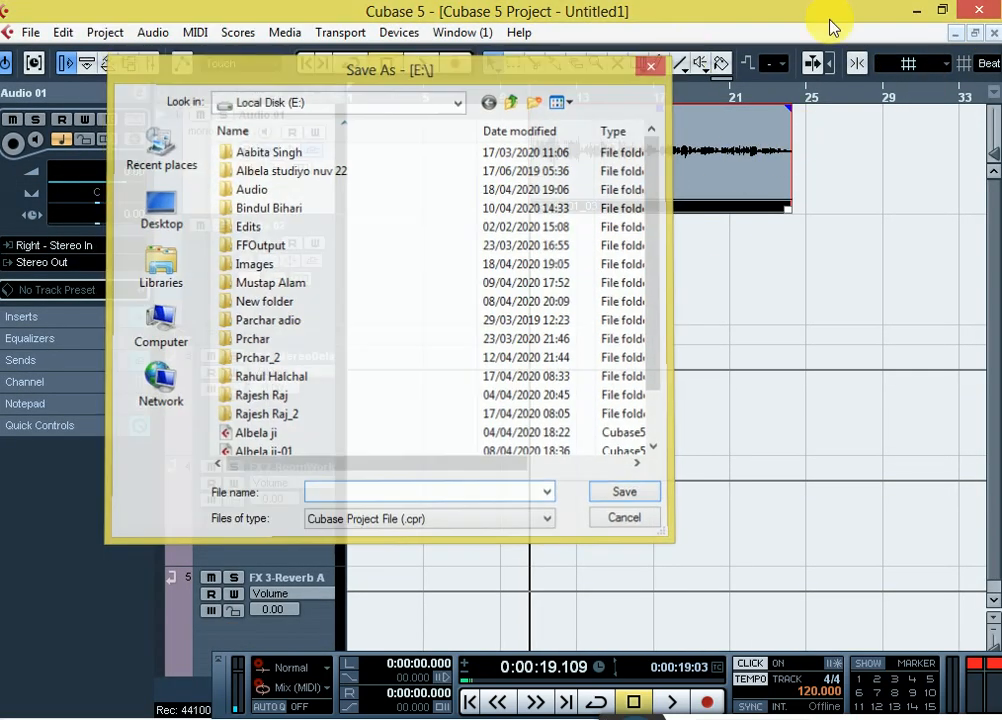
Step: Minimize the program window to show the desktop
click(908, 12)
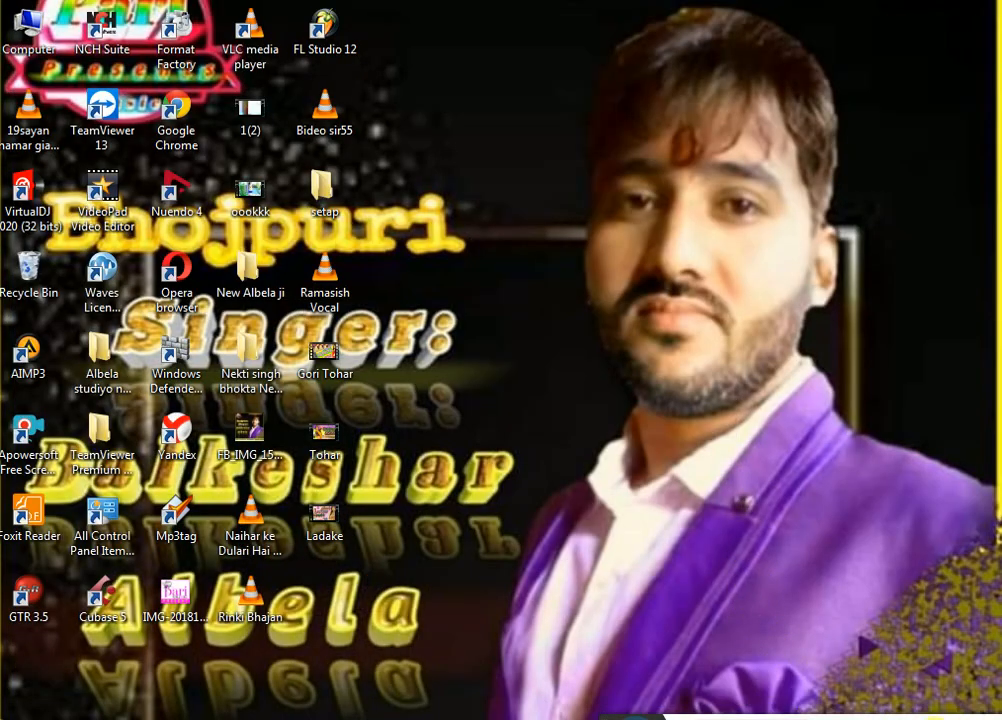